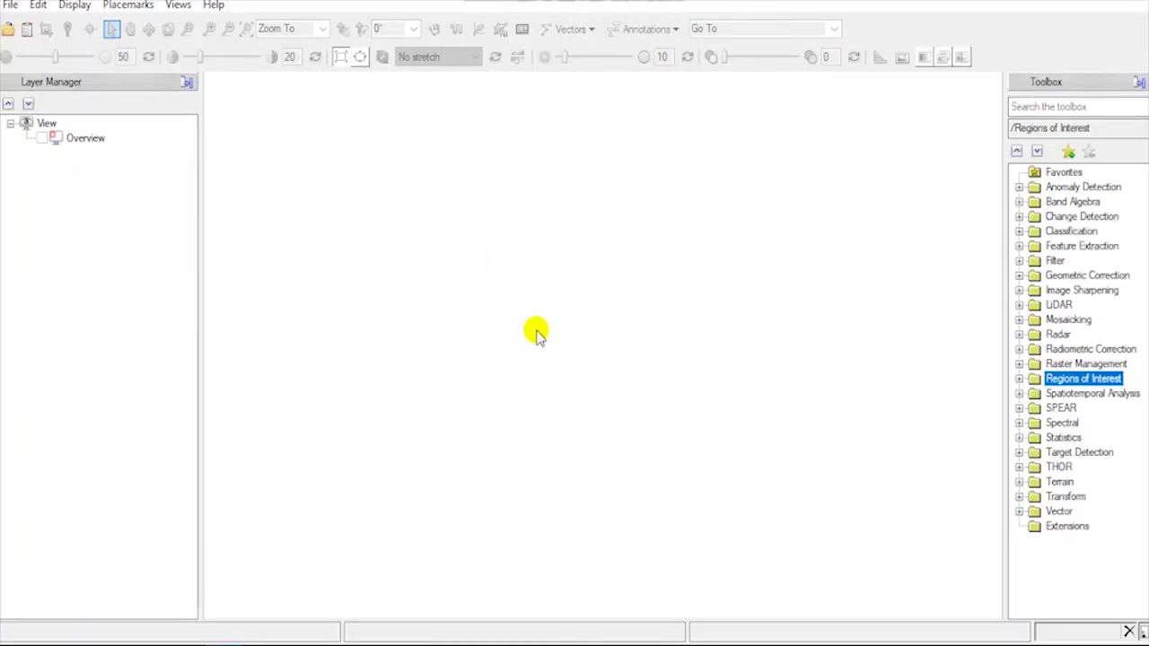
Step: Open the Subsetwithmask image from Tutorial\Materi\New folder
left_click(9, 5)
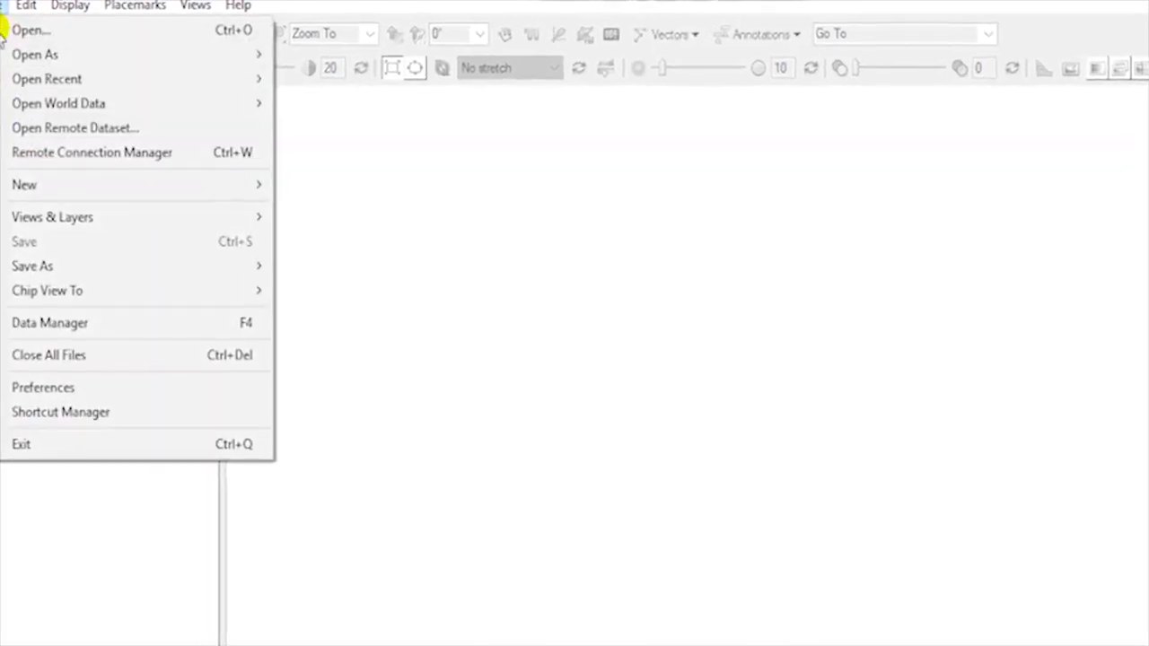
left_click(20, 23)
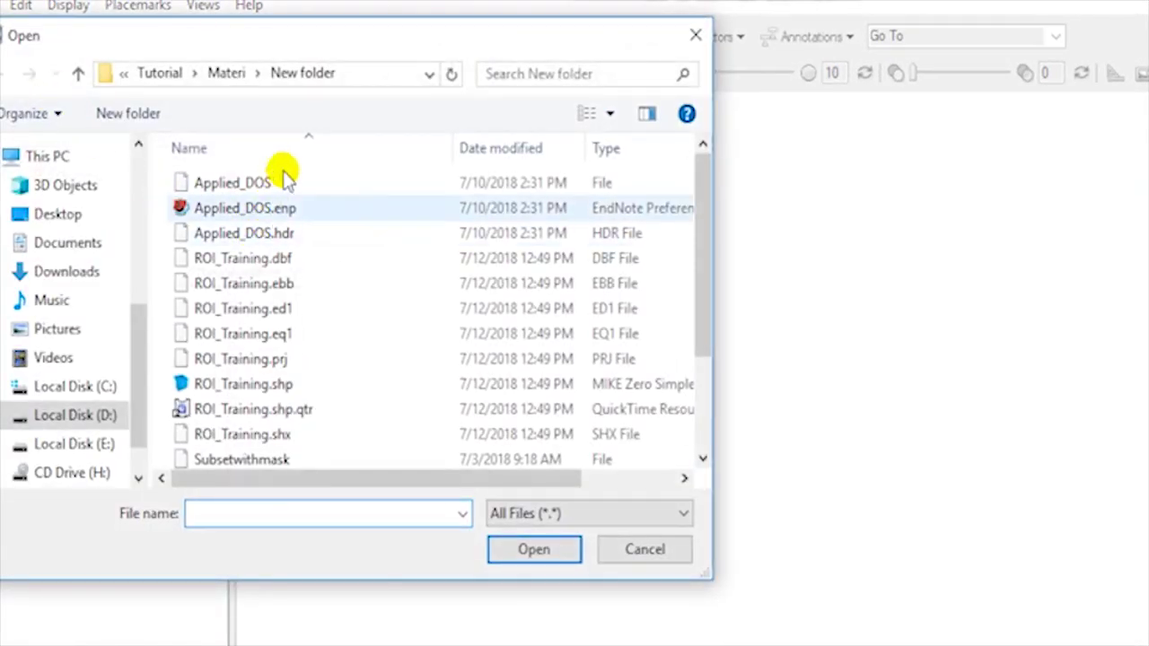
left_click(216, 75)
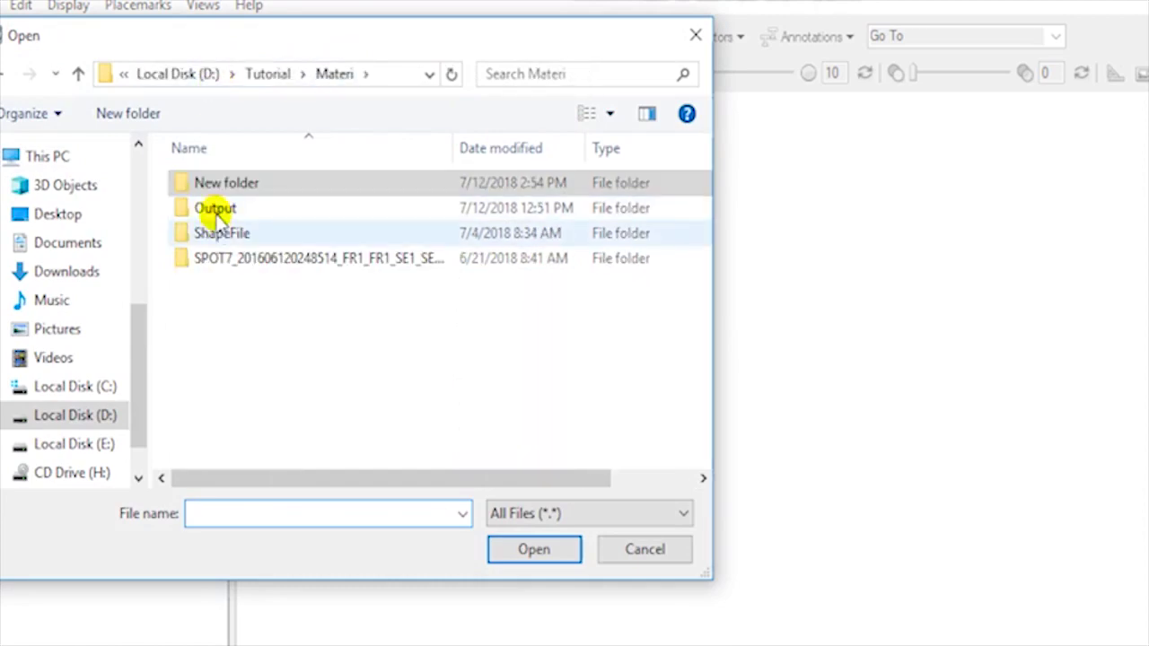
left_click(239, 187)
double_click(239, 187)
scroll(290, 333, "down", 2)
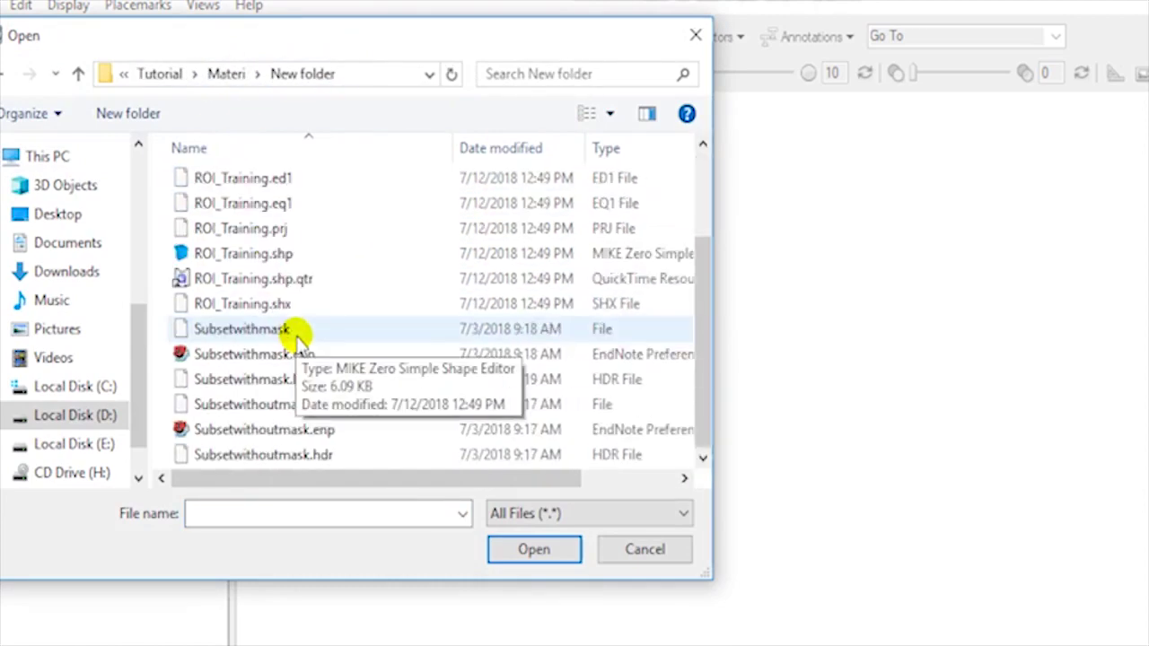
left_click(290, 329)
left_click(431, 420)
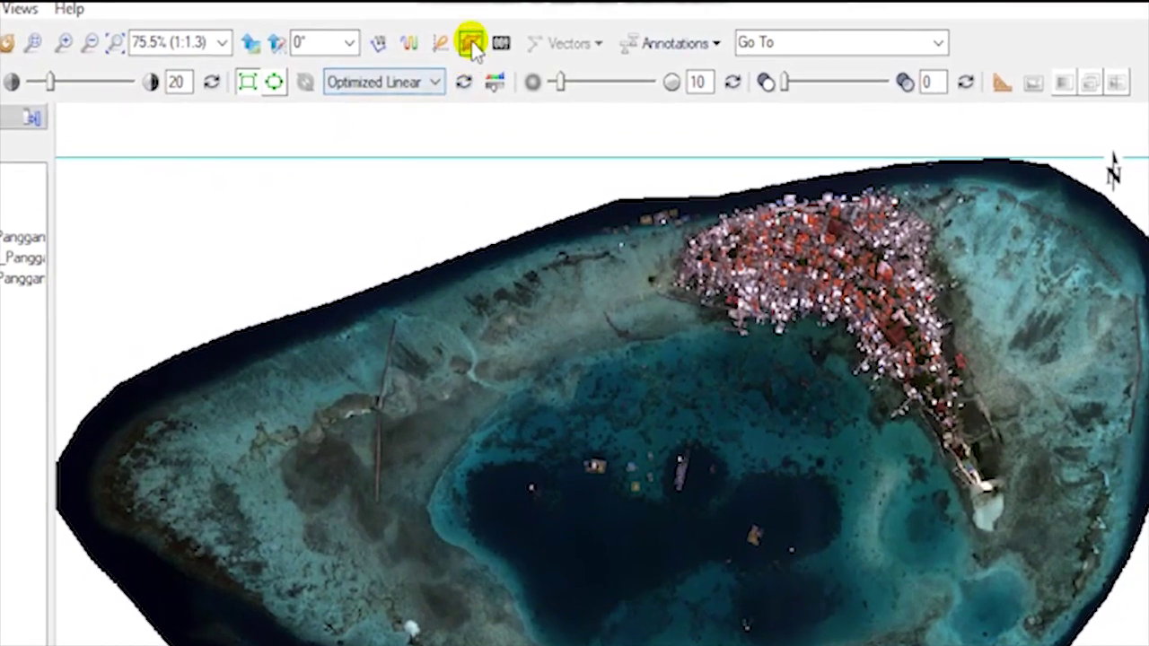
Step: Open the Region of Interest tool beside the image and switch it to Pixel painting mode
left_click(471, 44)
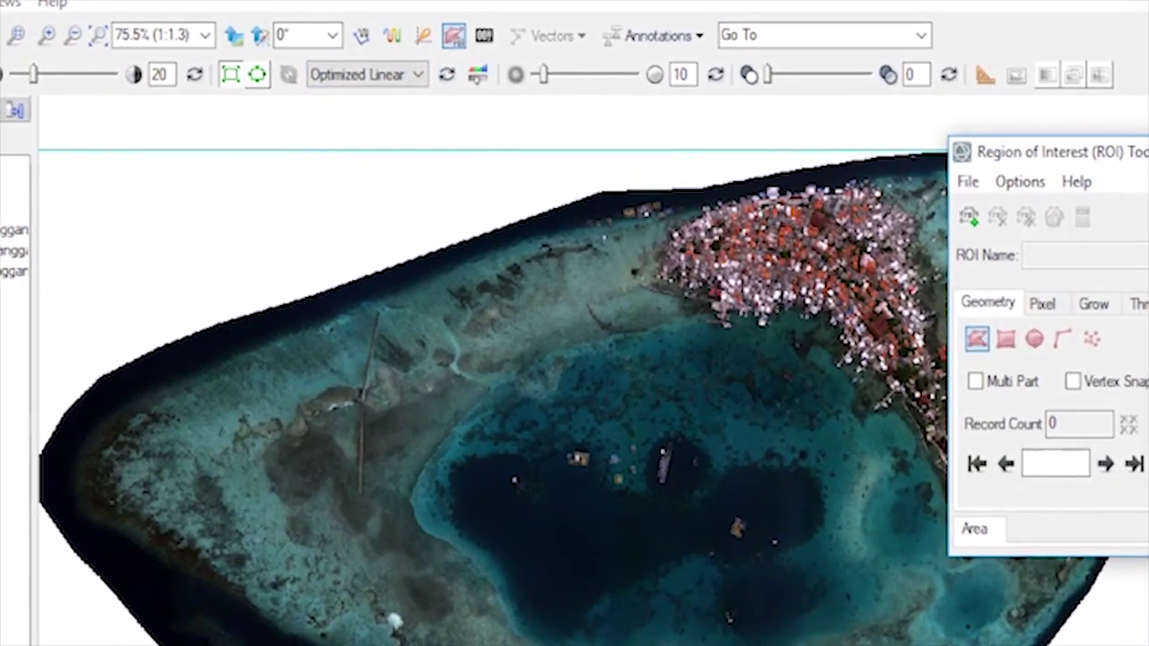
left_click_drag(967, 146, 961, 216)
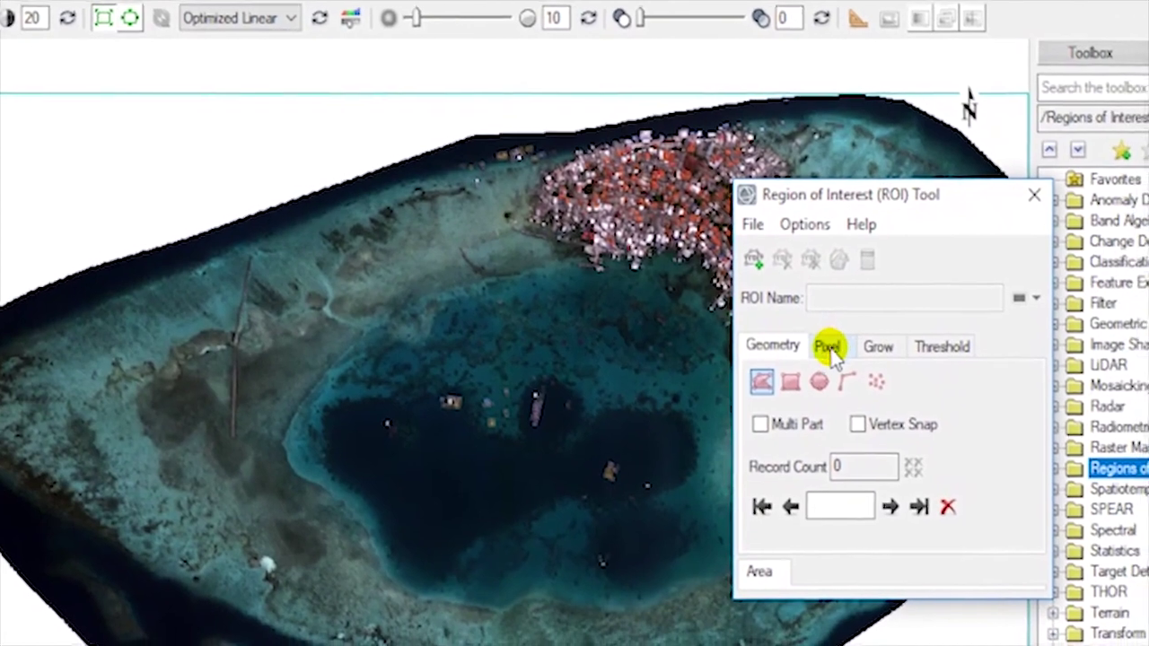
left_click(901, 357)
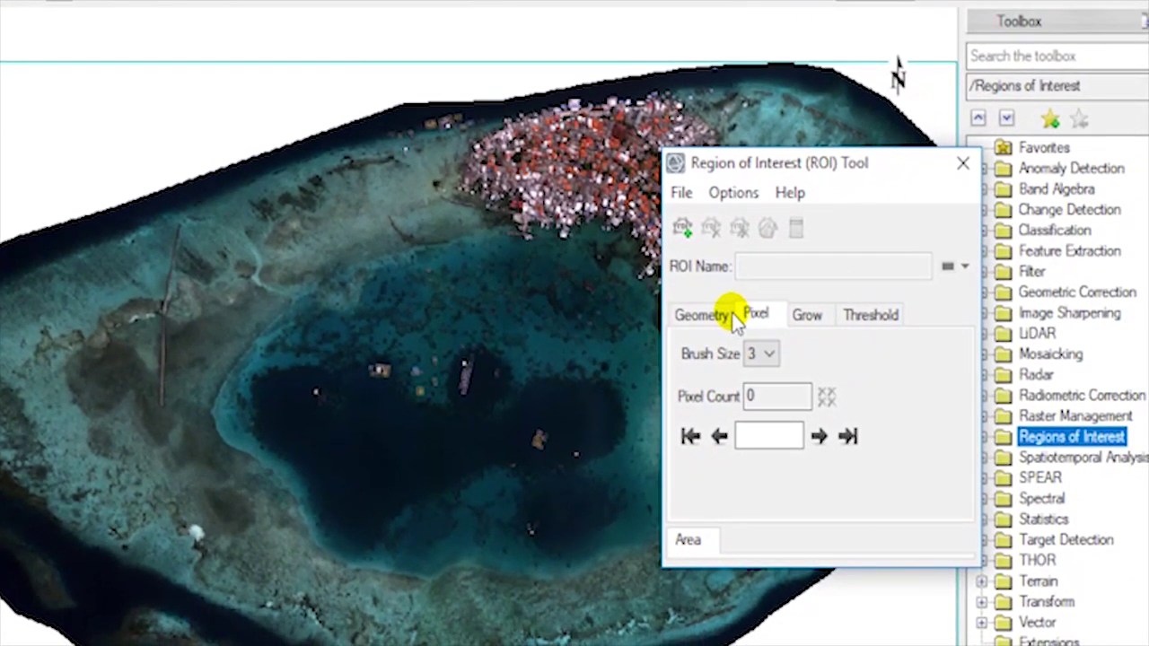
left_click(709, 316)
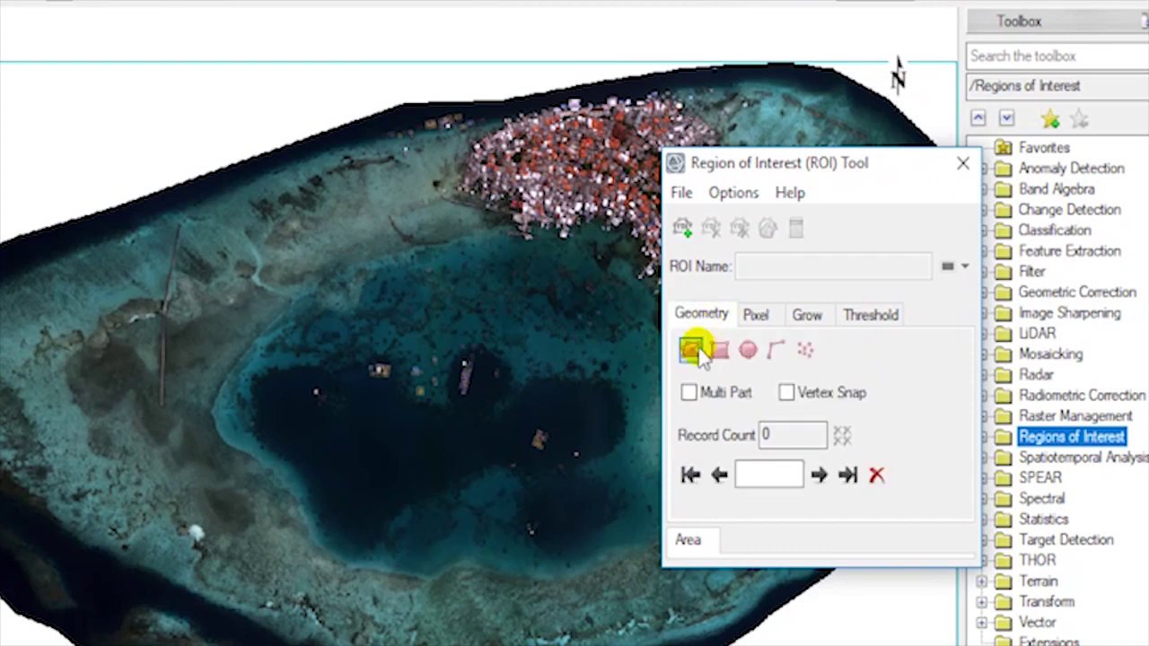
left_click(693, 351)
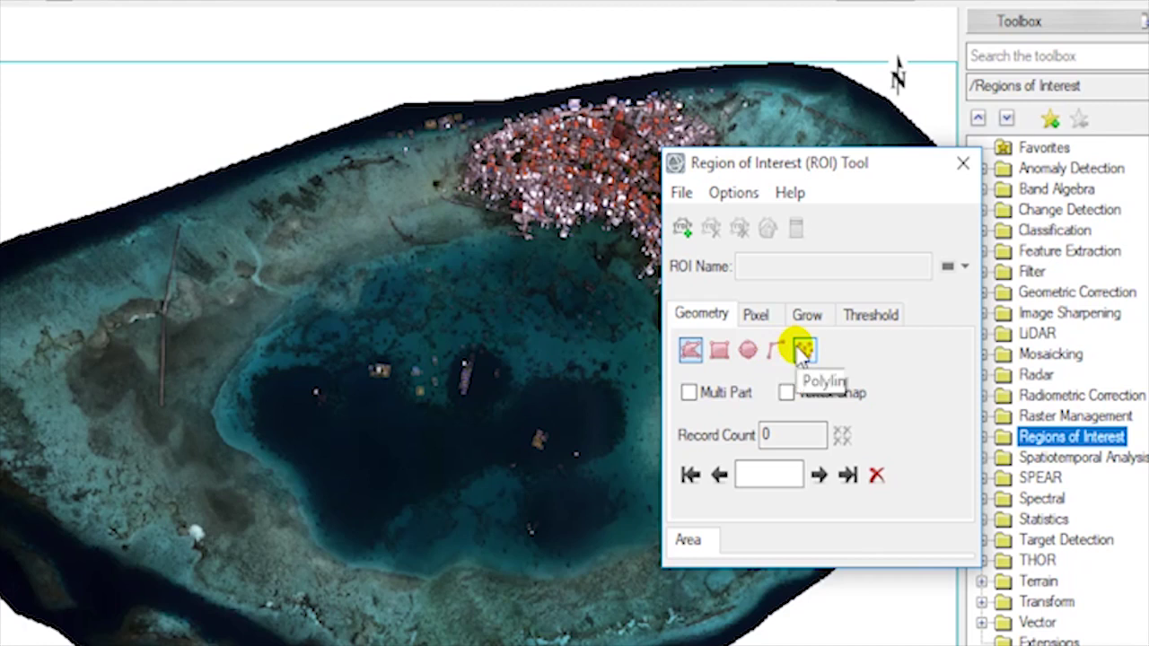
left_click(758, 317)
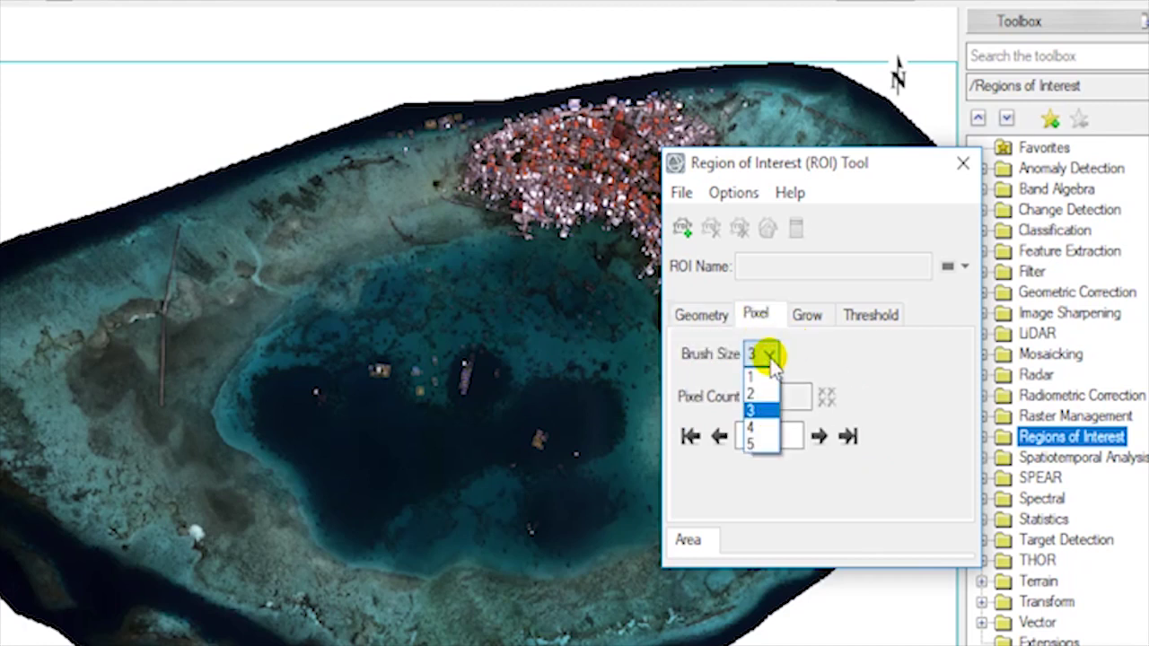
Step: Set the ROI pixel brush size to 4
left_click(772, 359)
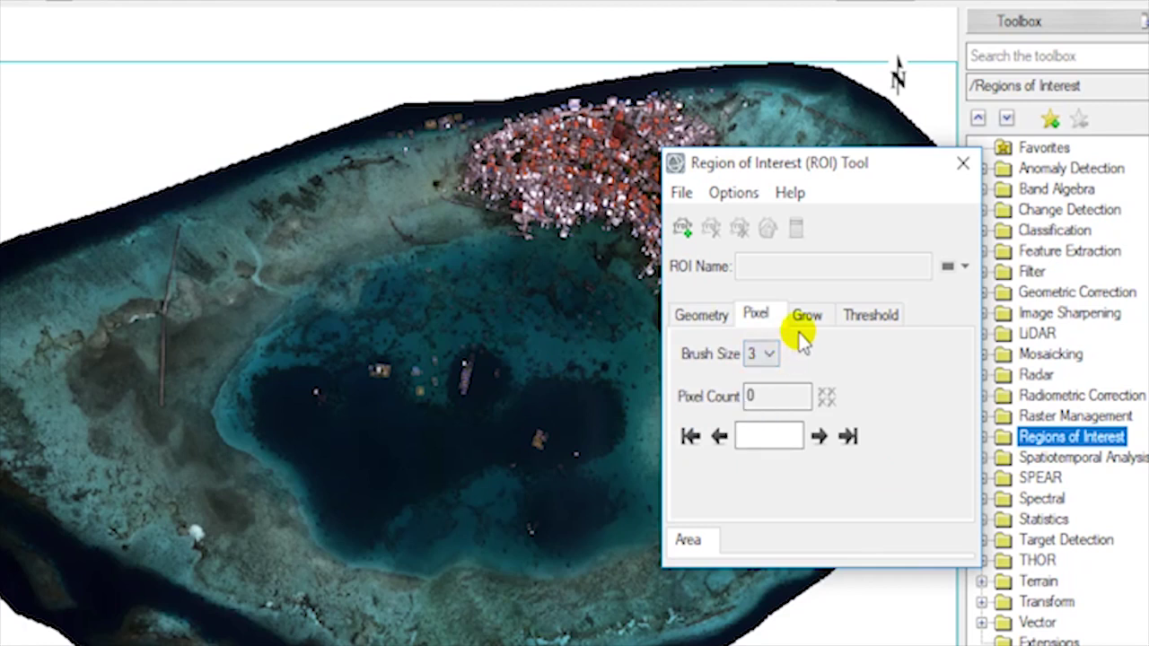
left_click(763, 352)
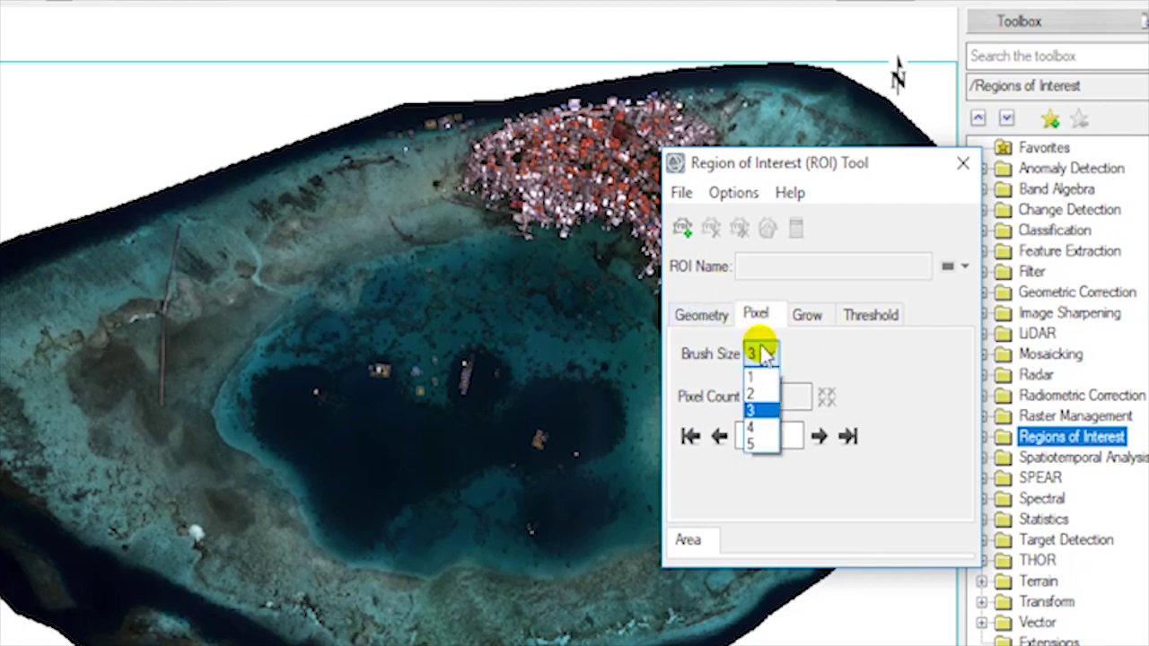
left_click(762, 428)
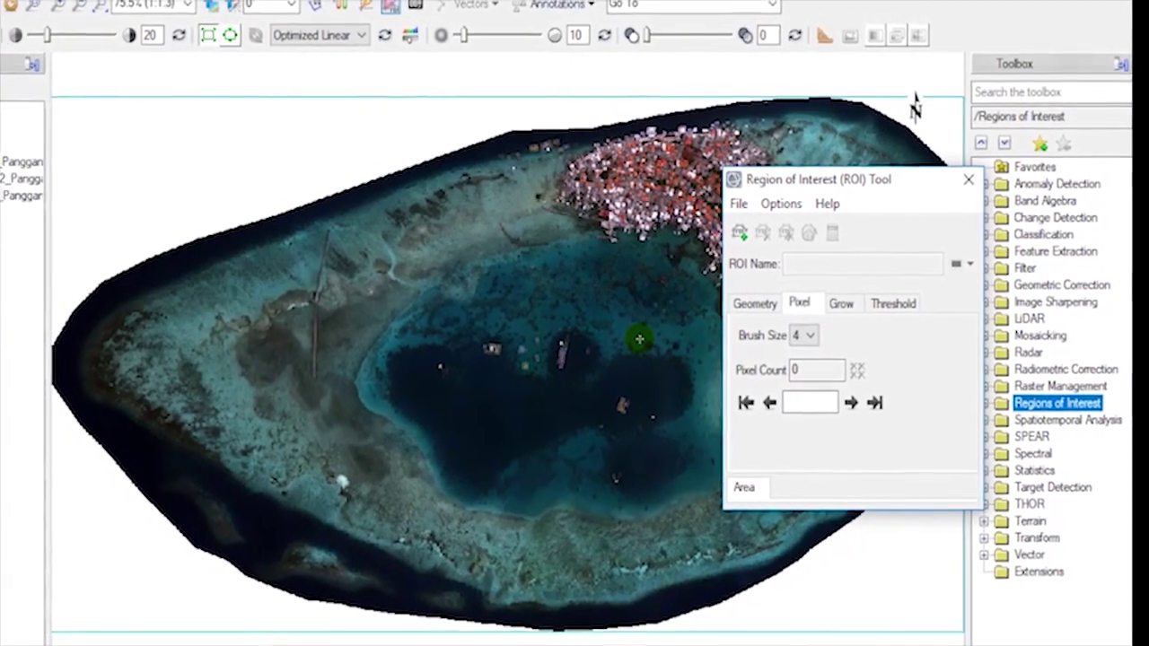
Step: Zoom into the southwest reef edge and paint a 16-pixel red ROI patch
scroll(510, 395, "up", 2)
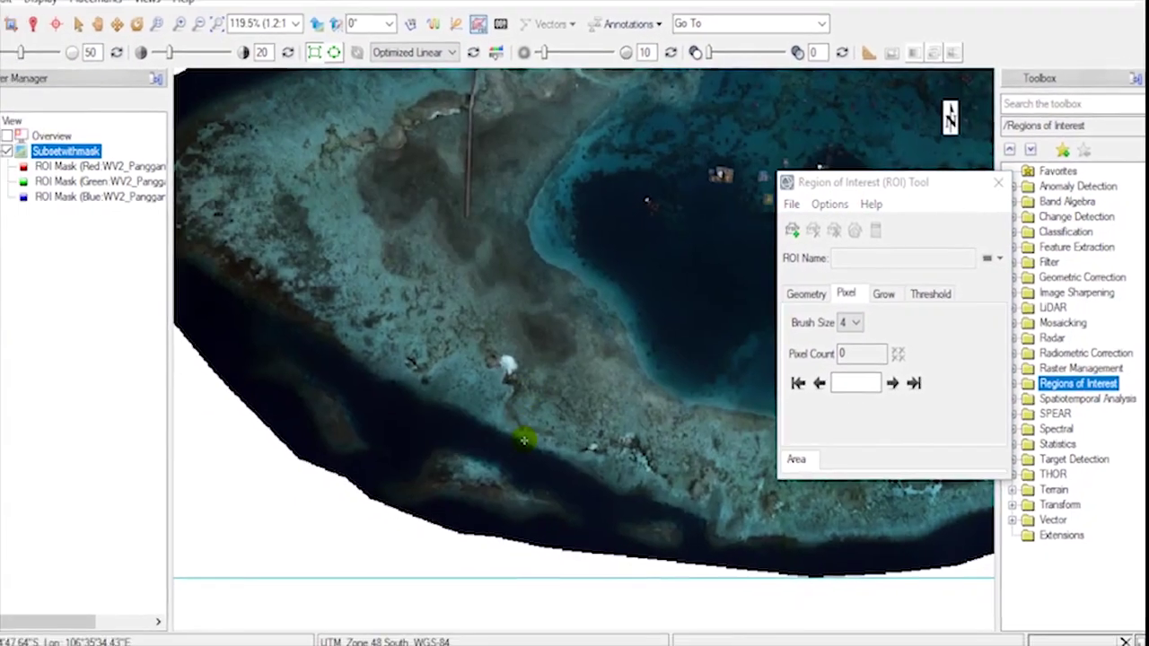
scroll(282, 294, "up", 8)
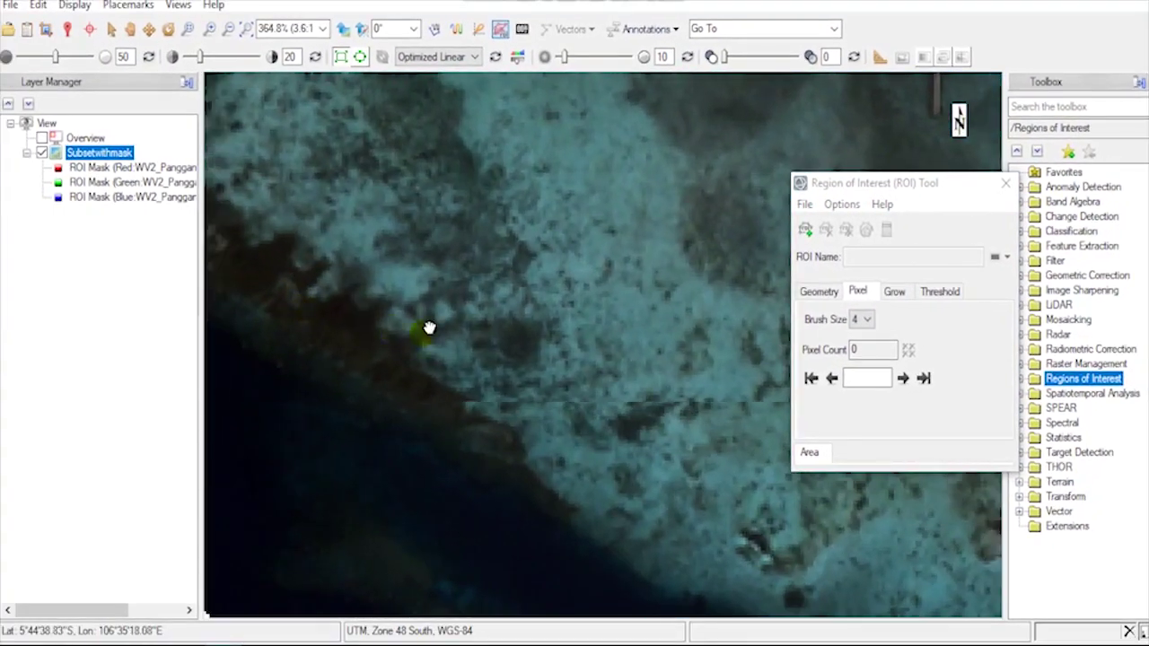
scroll(546, 388, "down", 2)
scroll(550, 393, "up", 1)
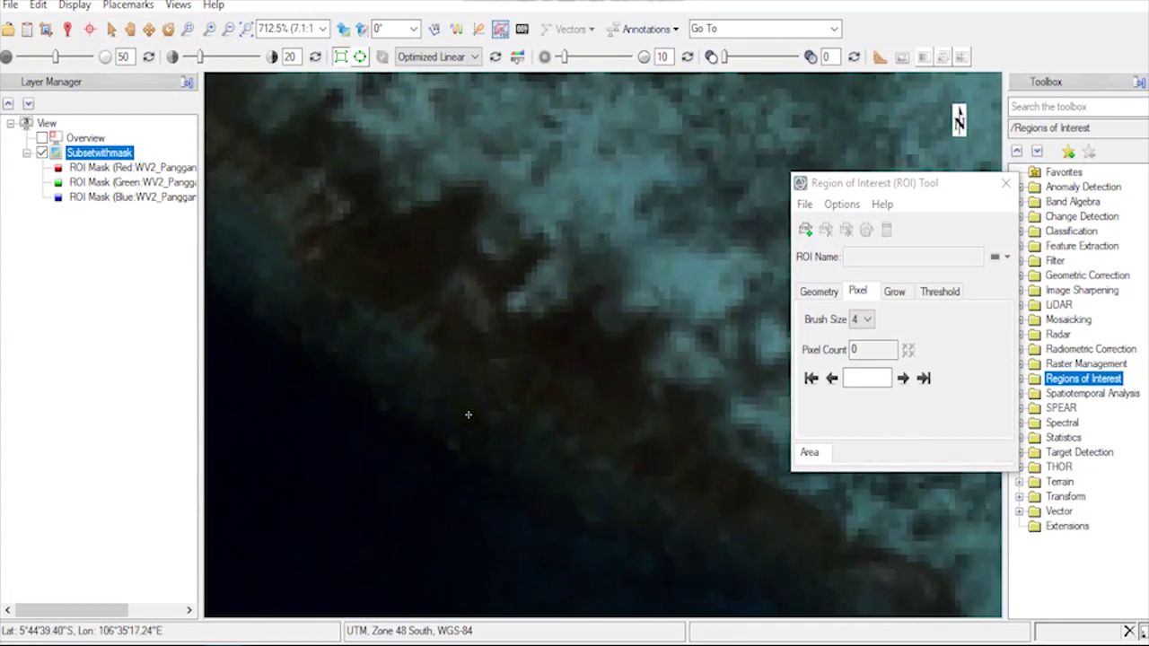
left_click(438, 410)
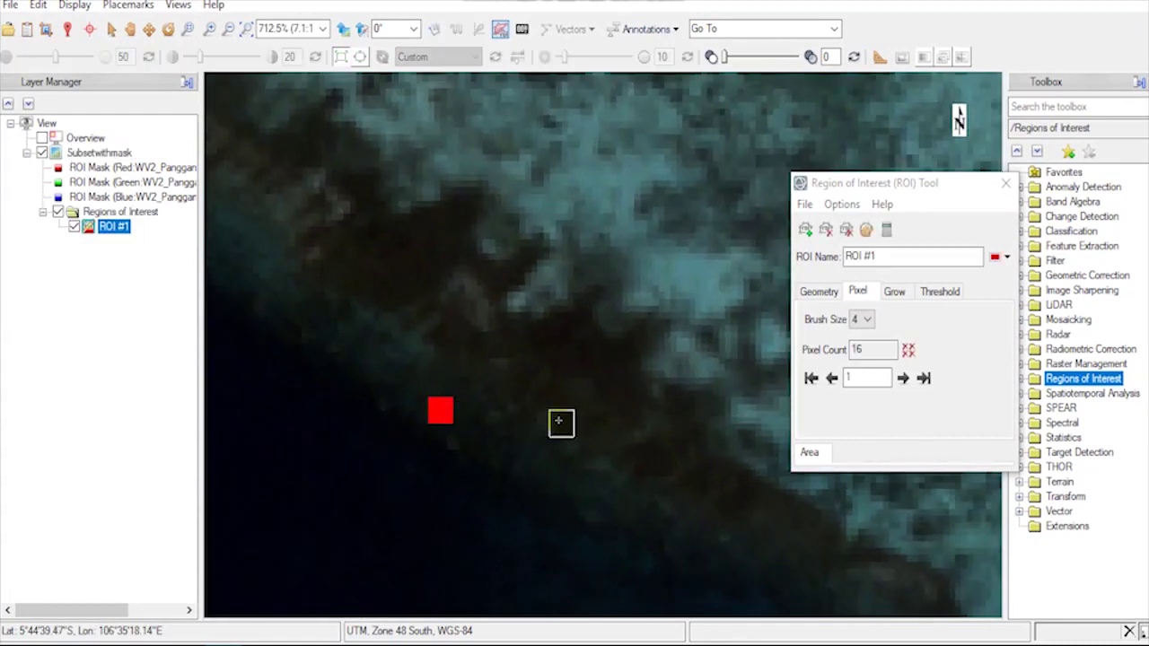
Step: Rename the first ROI from ROI #1 to Reefs
double_click(901, 256)
type("Reefs")
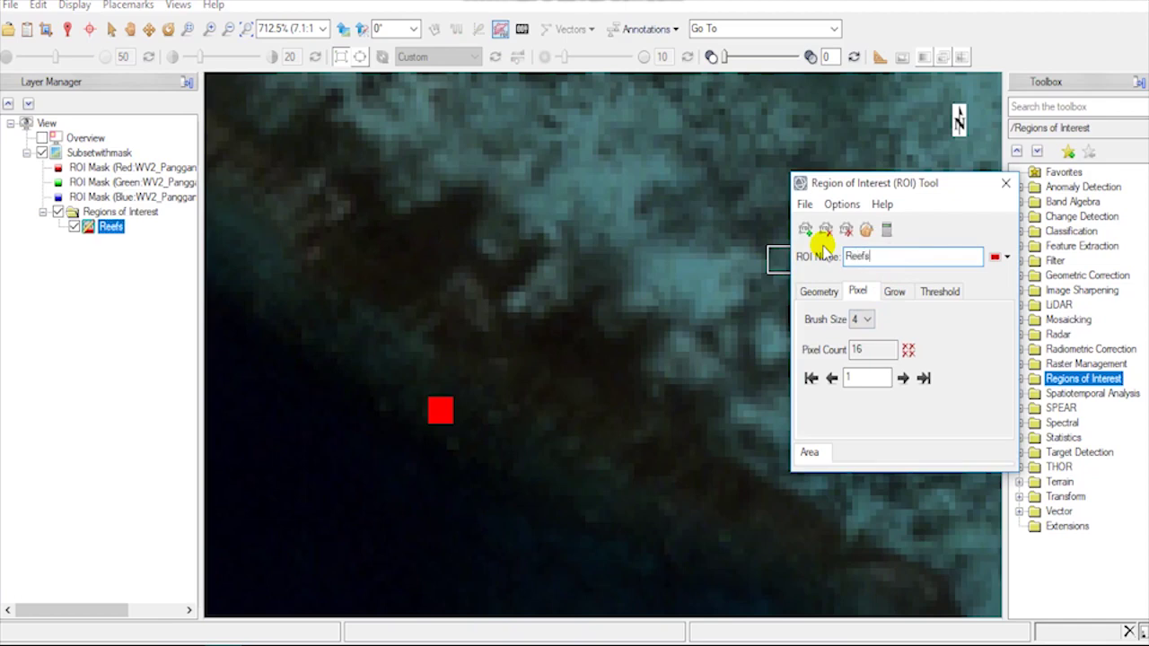
scroll(523, 416, "down", 1)
scroll(529, 419, "down", 1)
scroll(527, 413, "down", 2)
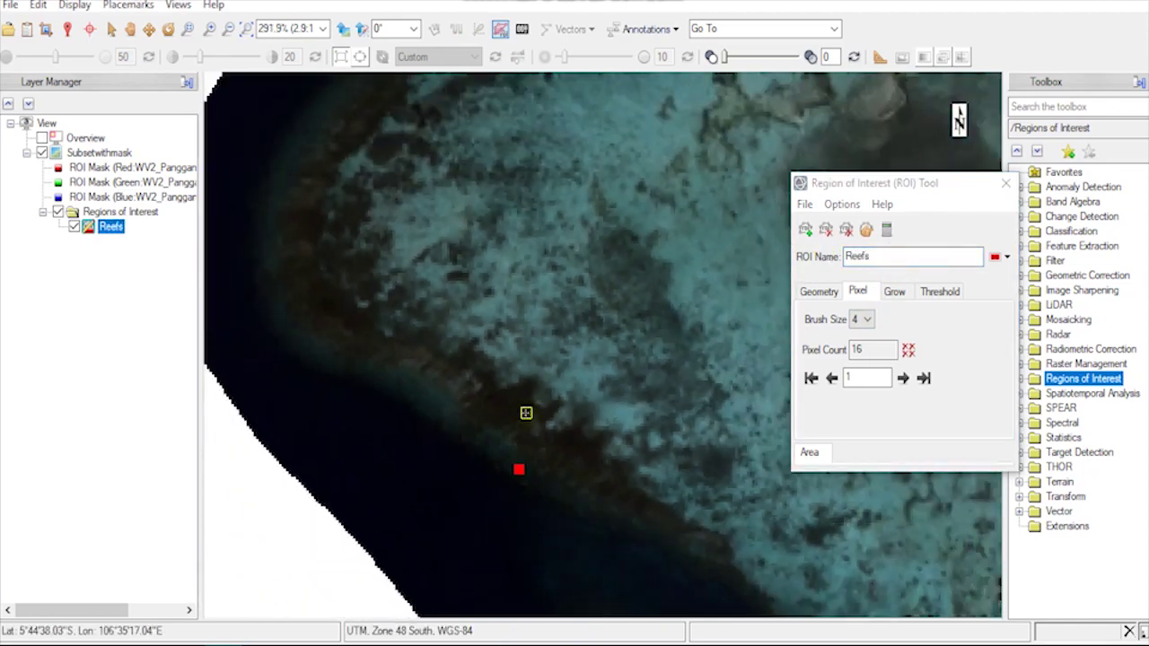
scroll(452, 339, "down", 2)
scroll(418, 379, "up", 1)
scroll(386, 376, "up", 1)
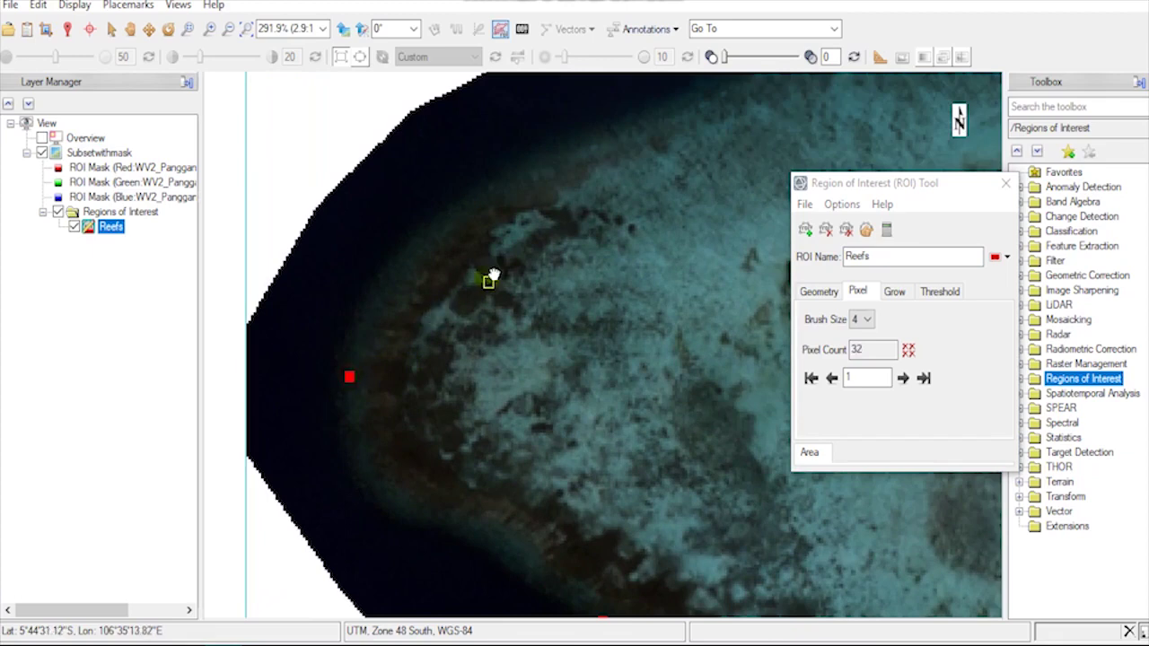
Step: Paint more reef samples around the atoll rim to reach 196 pixels, then add a new ROI
left_click_drag(489, 281, 365, 412)
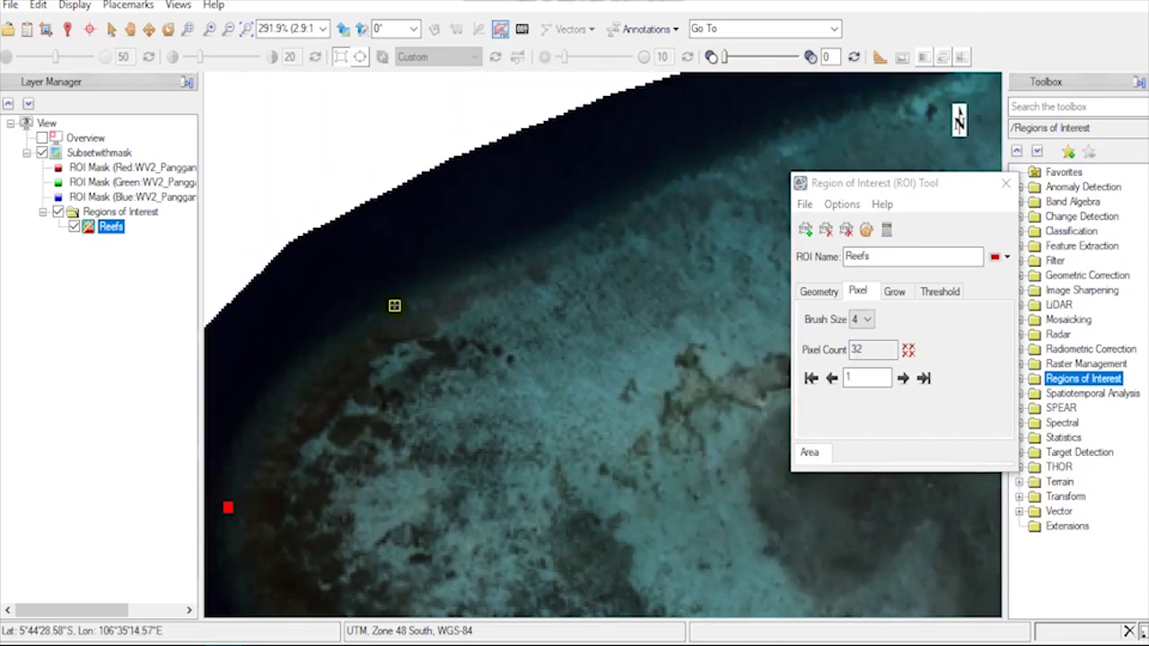
left_click_drag(534, 307, 419, 393)
left_click_drag(623, 302, 252, 472)
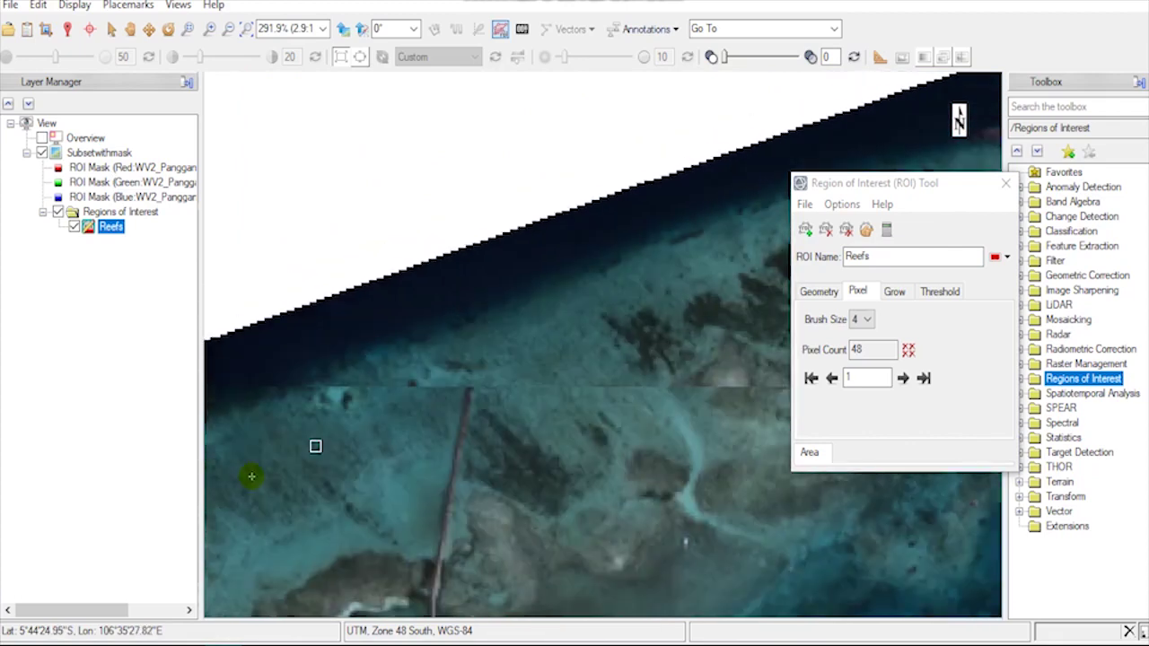
scroll(396, 363, "up", 1)
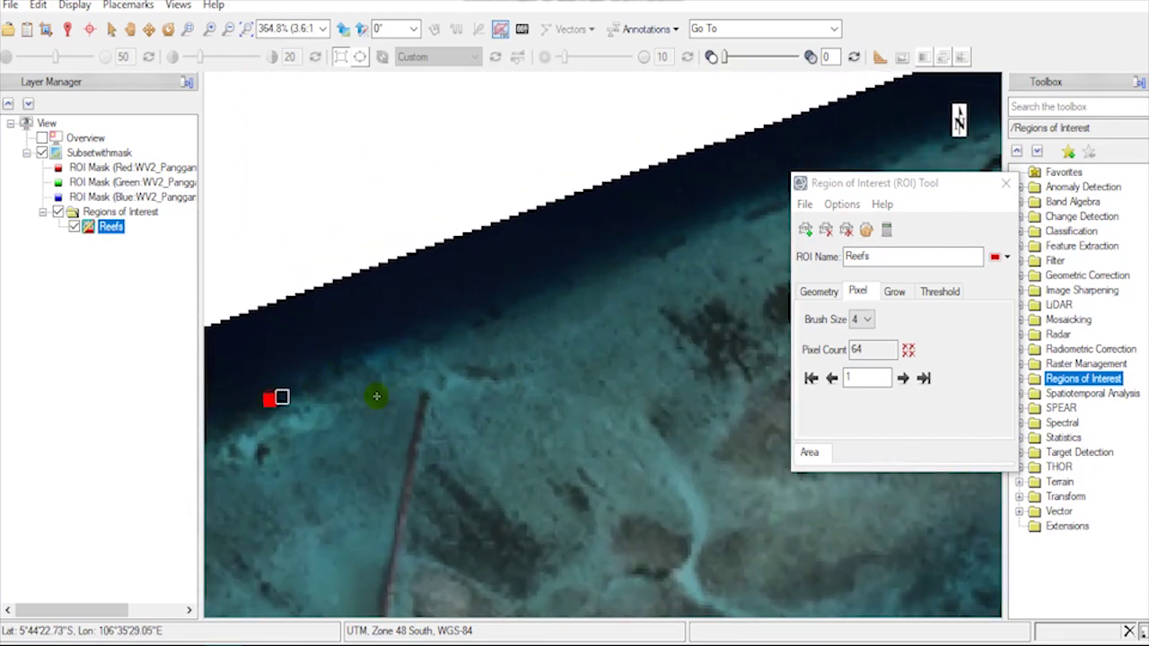
scroll(454, 392, "down", 1)
scroll(475, 410, "down", 1)
scroll(487, 431, "down", 1)
scroll(492, 440, "down", 1)
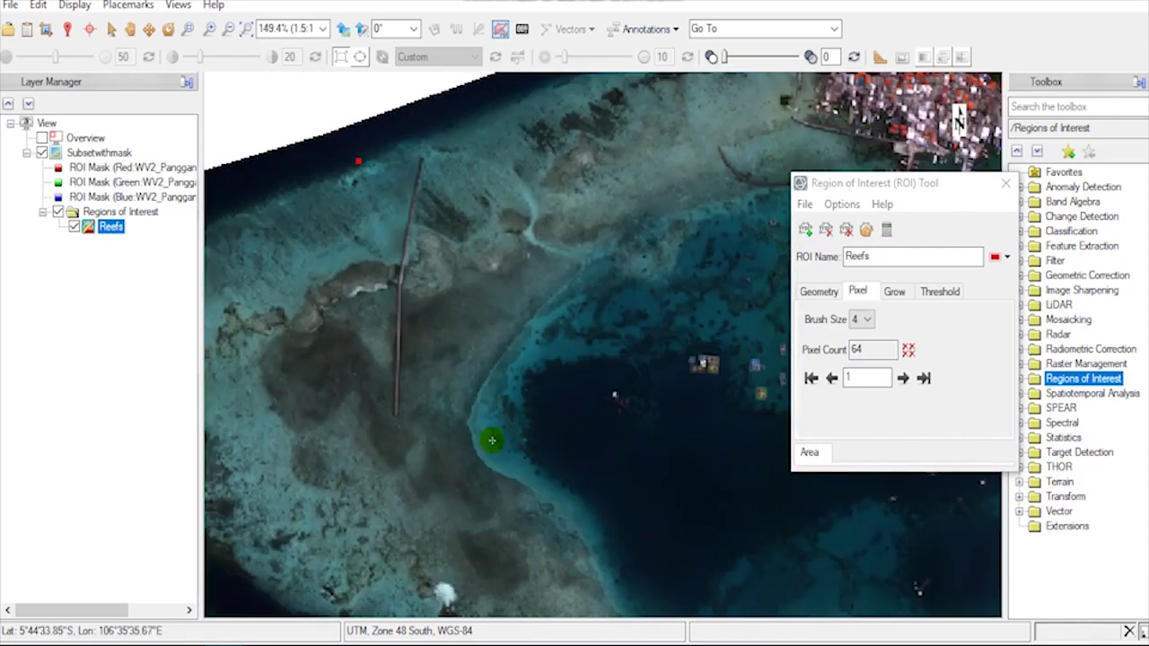
scroll(492, 440, "down", 5)
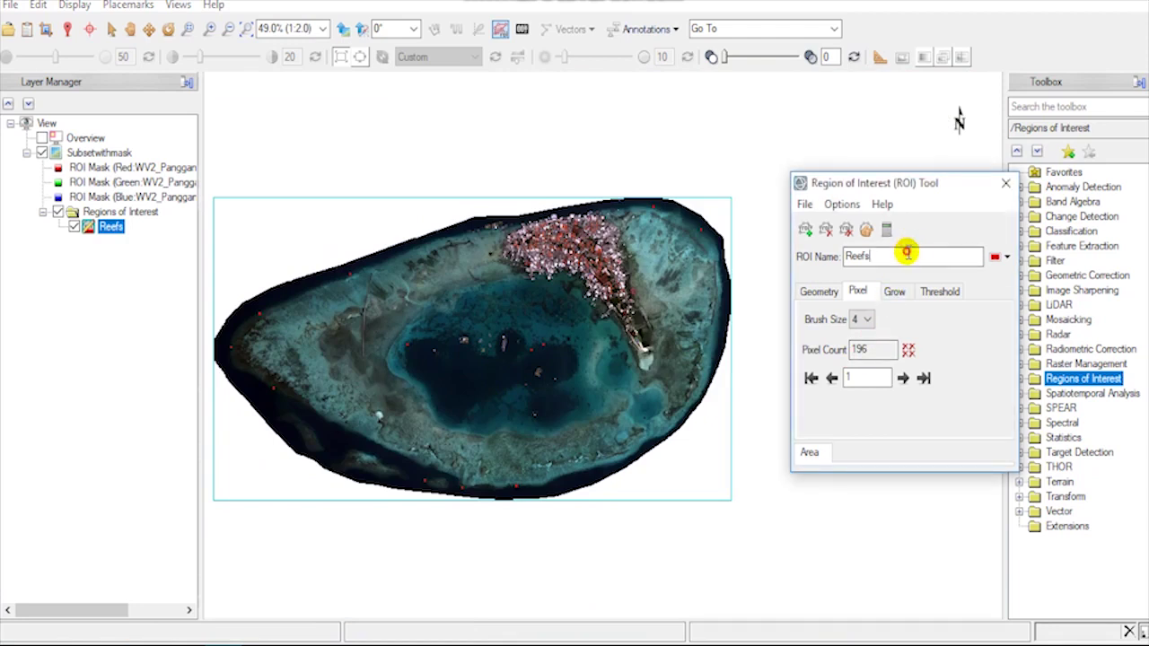
left_click(805, 230)
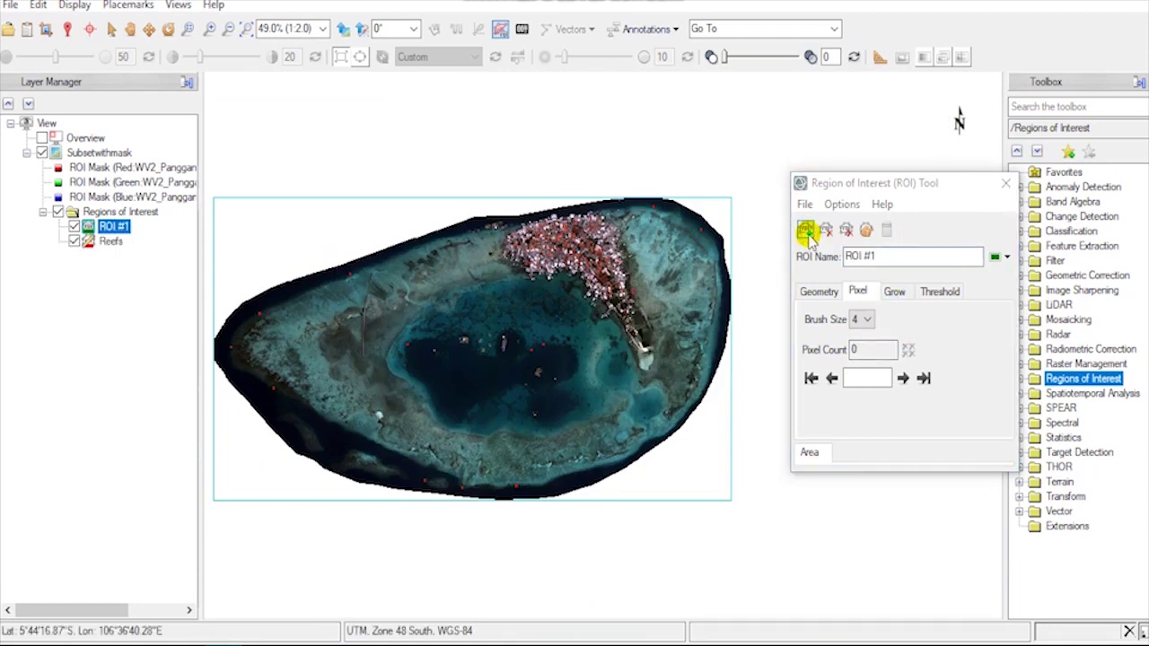
Step: Rename the second ROI Seagrass and paint 48 green pixels in the shallows by the pier
double_click(859, 256)
type("Seagra")
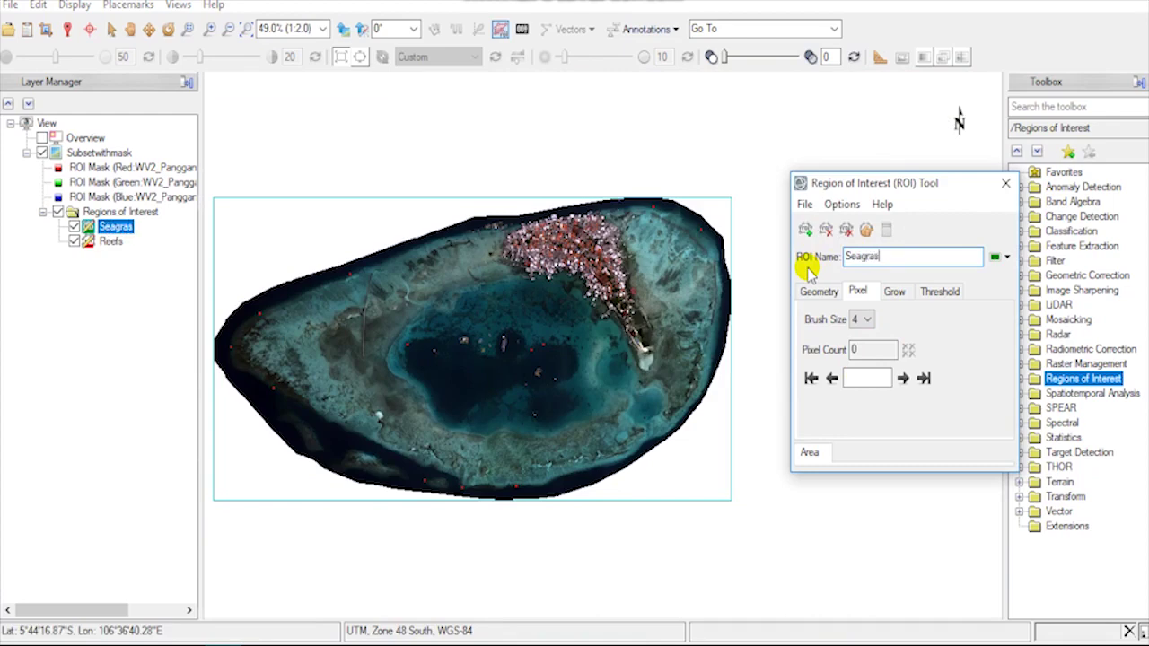
type("ss")
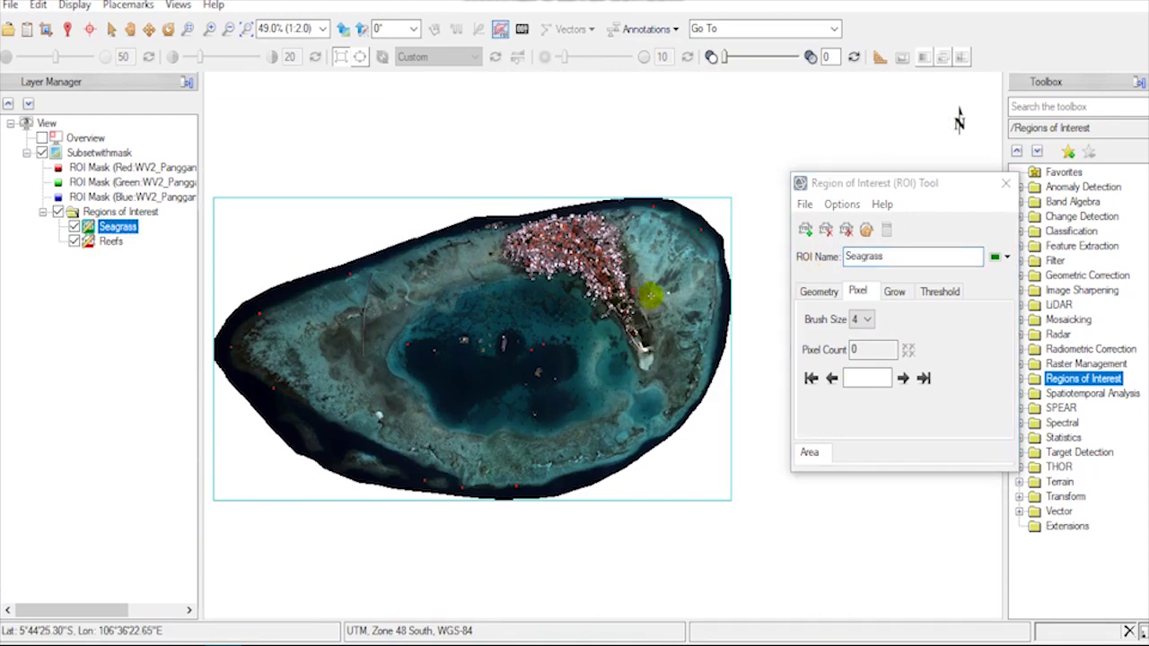
left_click_drag(654, 290, 619, 337)
scroll(618, 335, "up", 2)
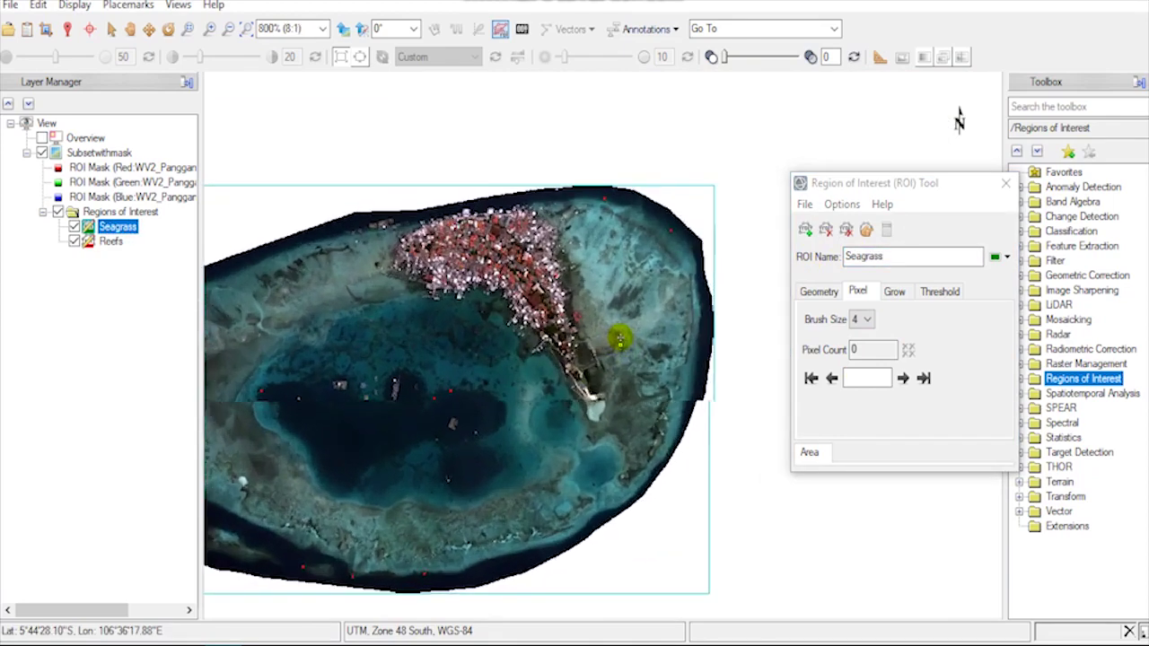
scroll(616, 333, "up", 3)
scroll(616, 333, "up", 1)
scroll(568, 449, "up", 2)
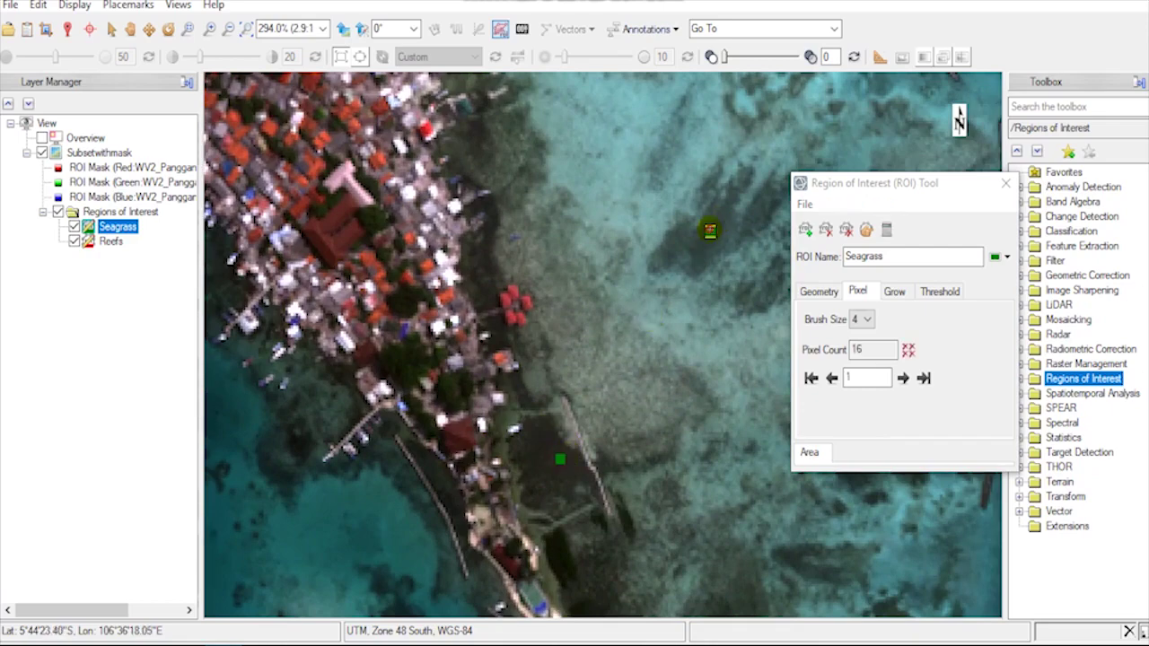
left_click(710, 231)
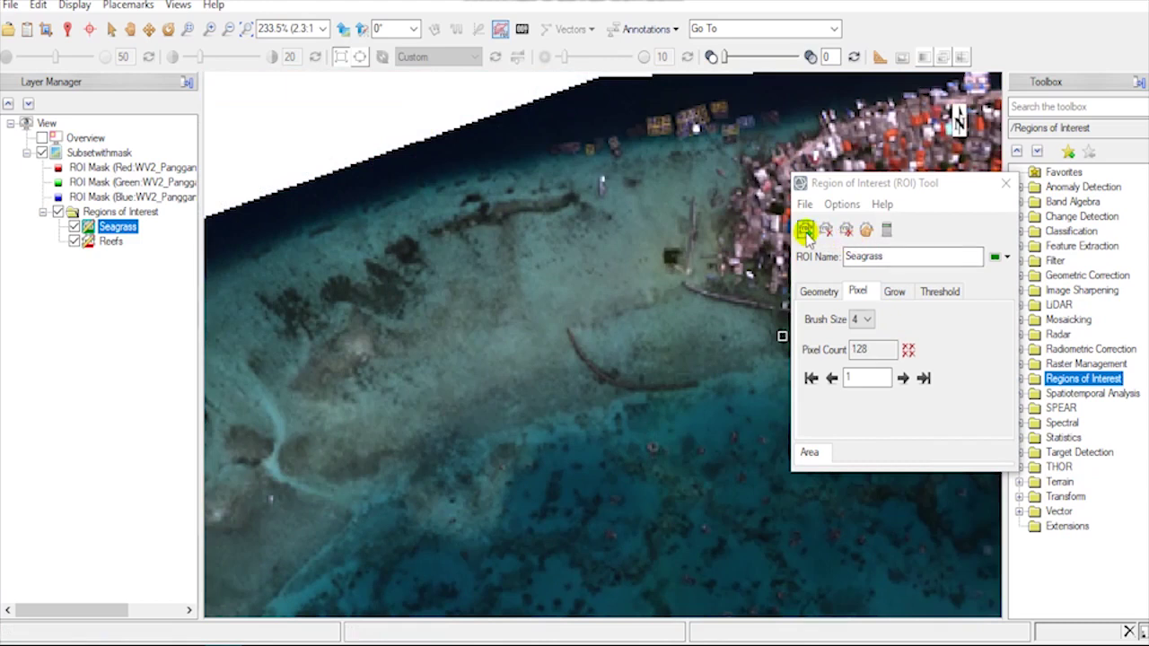
Step: Add a third ROI named Macroalgae and paint 64 blue pixels on dark reef-flat patches
left_click(806, 231)
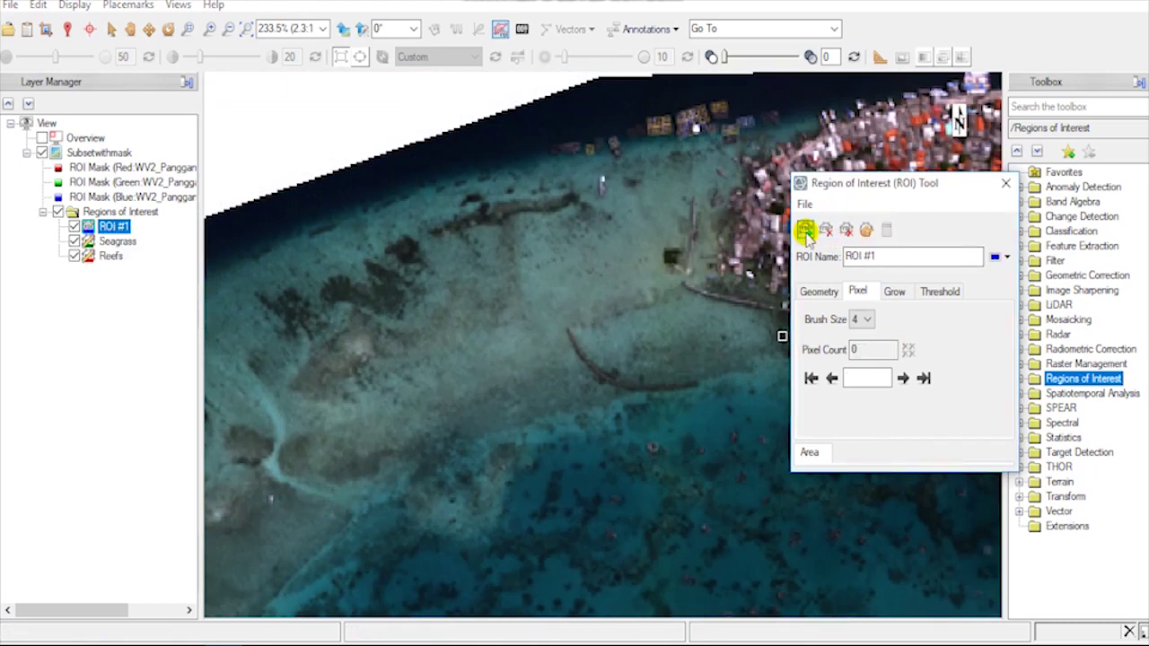
type("Macroalgae")
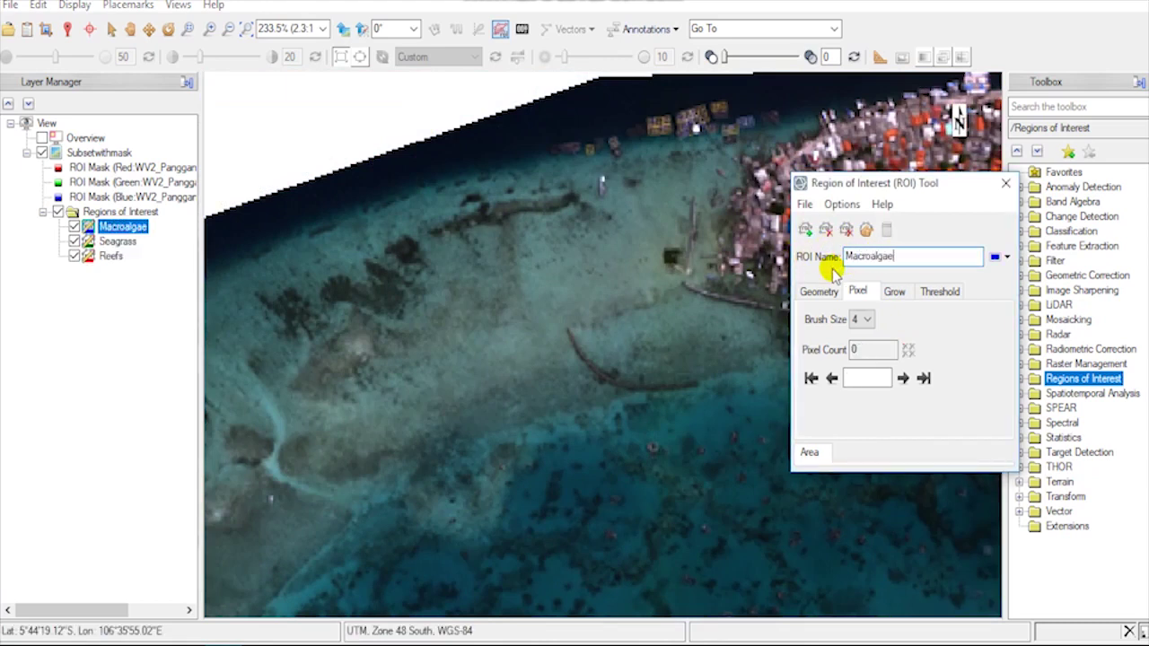
scroll(349, 292, "up", 2)
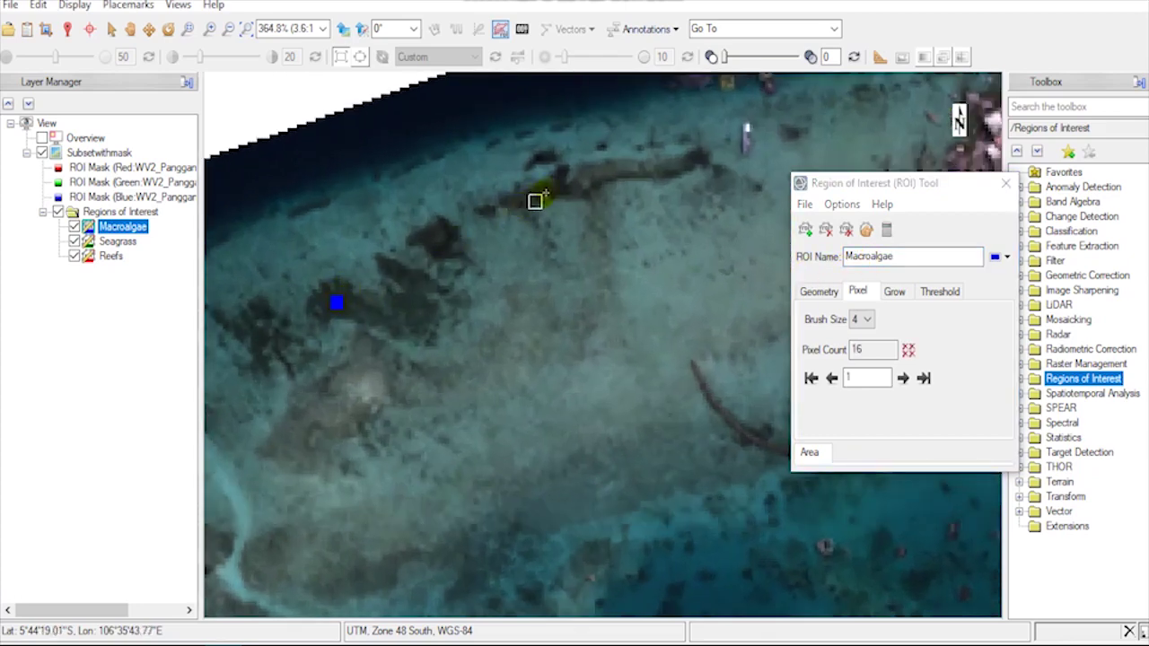
left_click(559, 185)
scroll(551, 288, "down", 4)
scroll(541, 334, "down", 2)
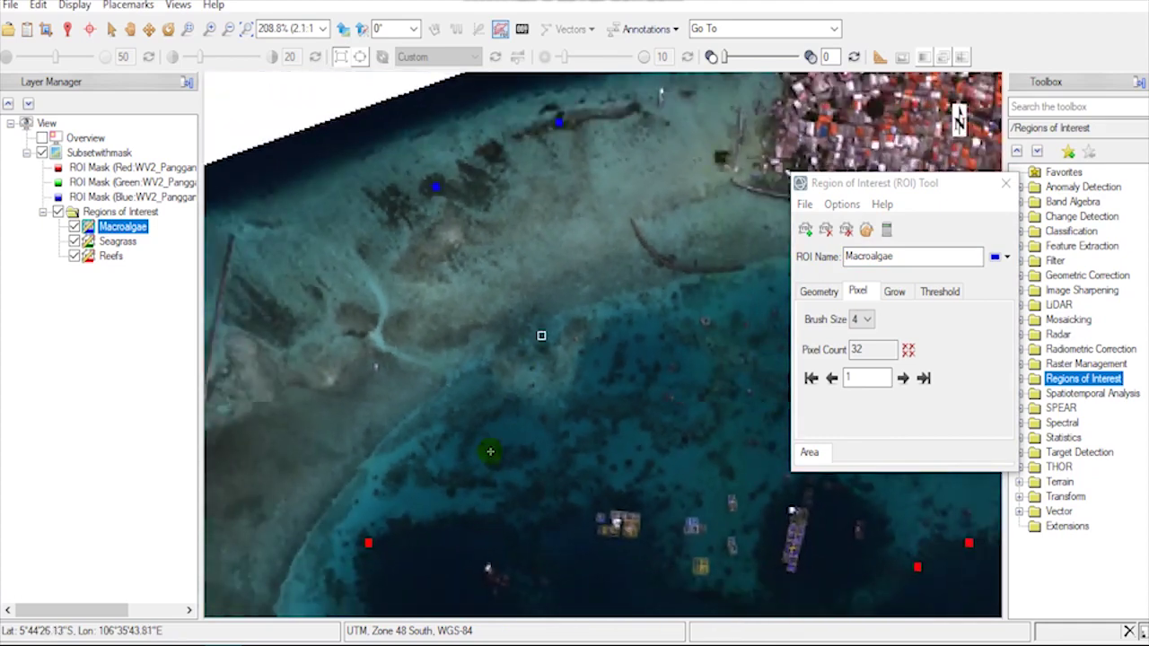
scroll(542, 333, "down", 2)
Step: Add a fourth ROI named Sand and paint 112 yellow pixels on pale sandy shallows
left_click(806, 230)
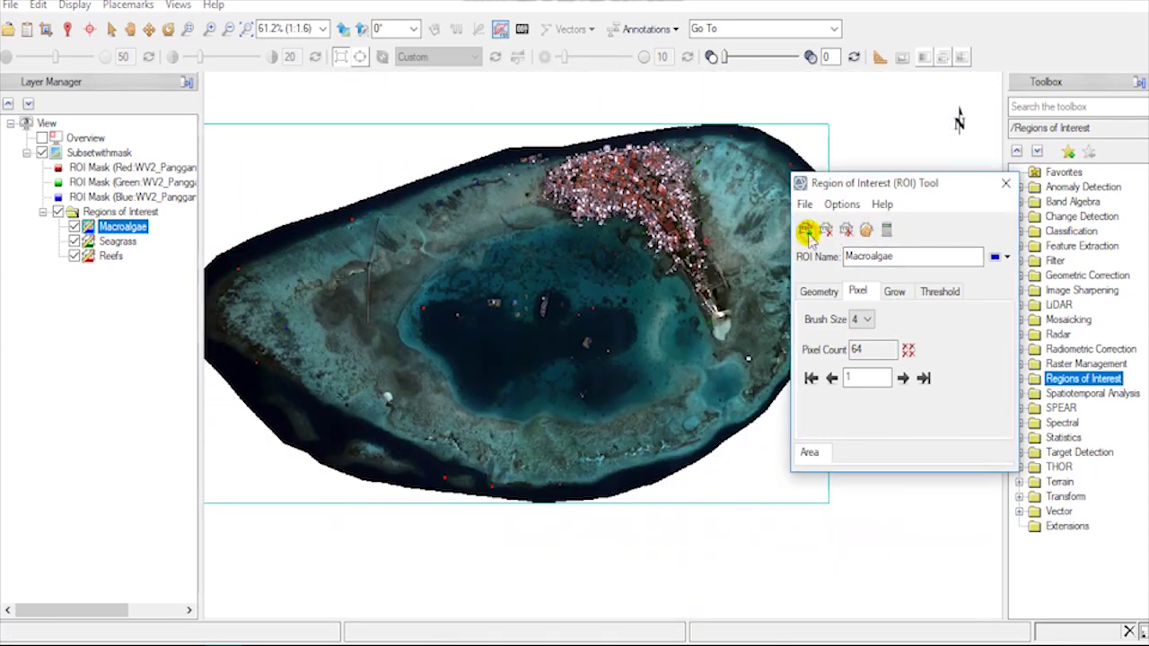
left_click_drag(903, 261, 821, 258)
type("Sand")
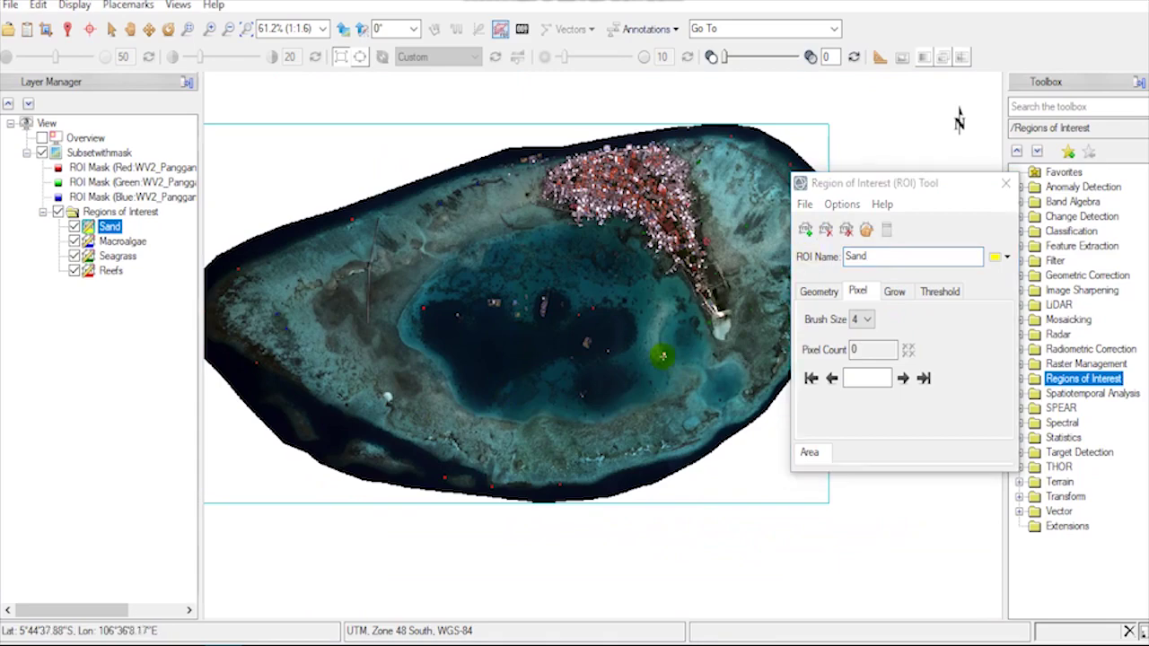
scroll(661, 351, "up", 2)
scroll(659, 367, "up", 3)
scroll(675, 369, "up", 5)
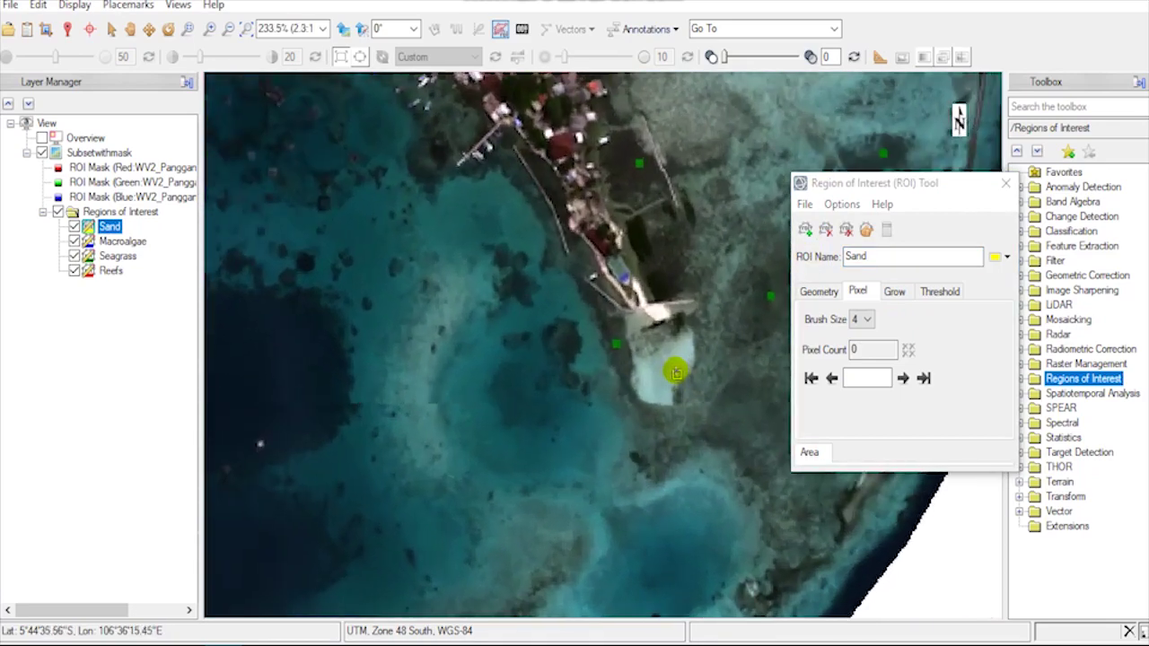
scroll(659, 381, "down", 3)
left_click(652, 391)
left_click_drag(476, 440, 608, 407)
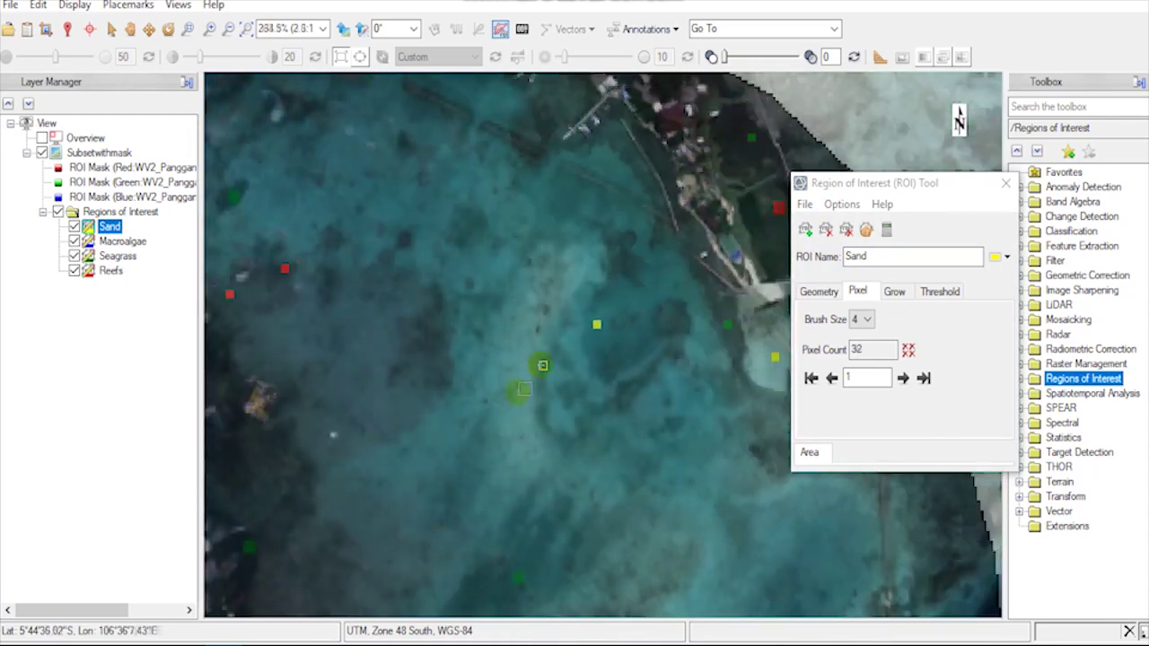
left_click_drag(546, 359, 437, 415)
left_click(437, 421)
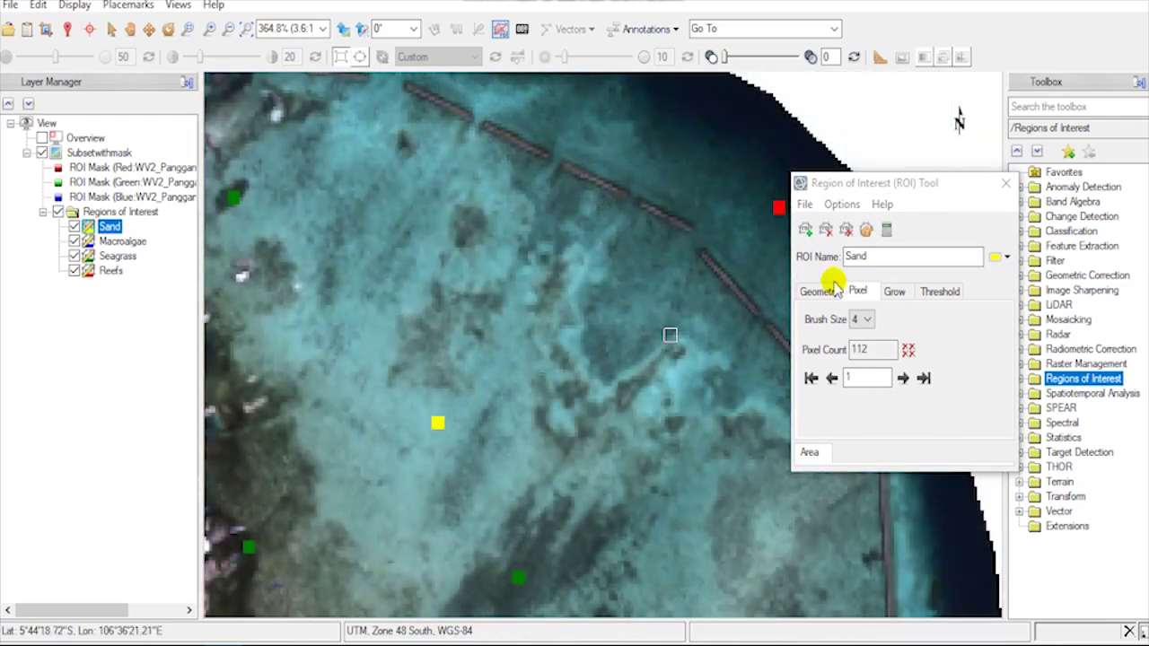
Step: Add a fifth ROI named Rubble and paint cyan pixels on a rubble patch
left_click(890, 258)
left_click(807, 231)
type("Rubble")
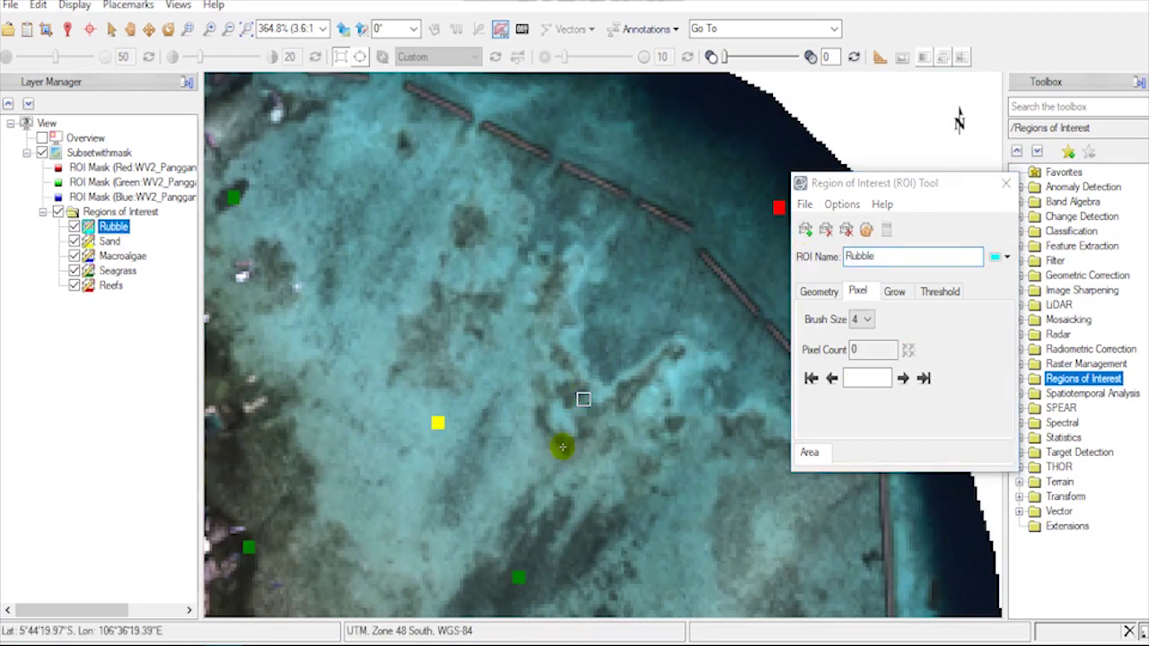
left_click_drag(559, 449, 354, 333)
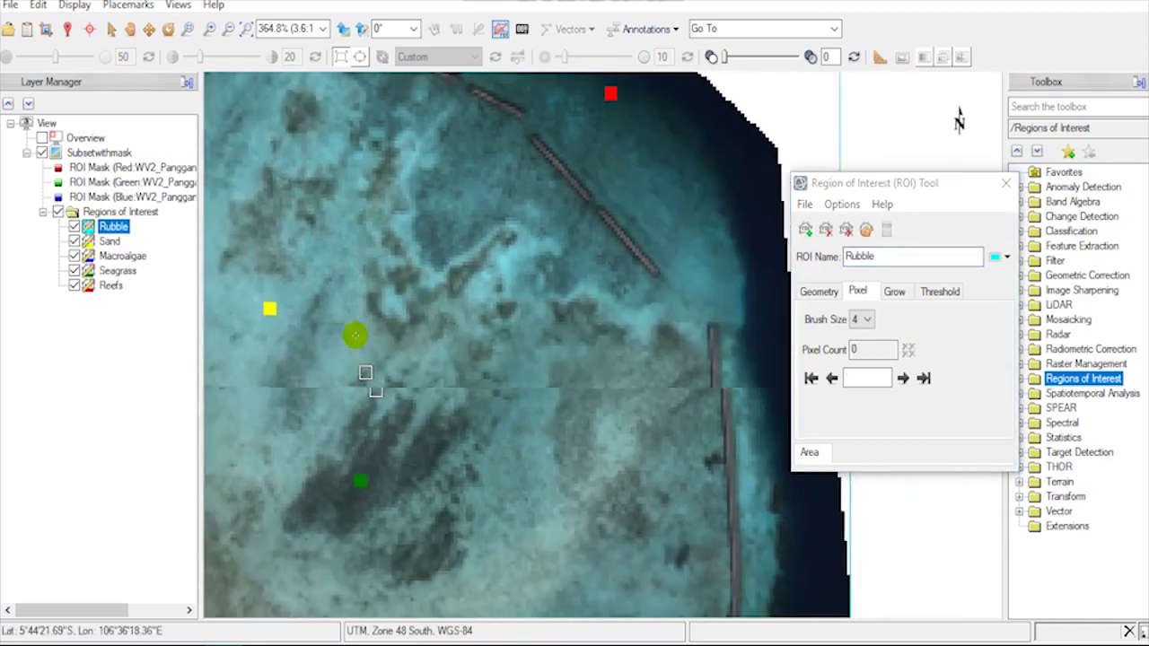
scroll(563, 395, "up", 1)
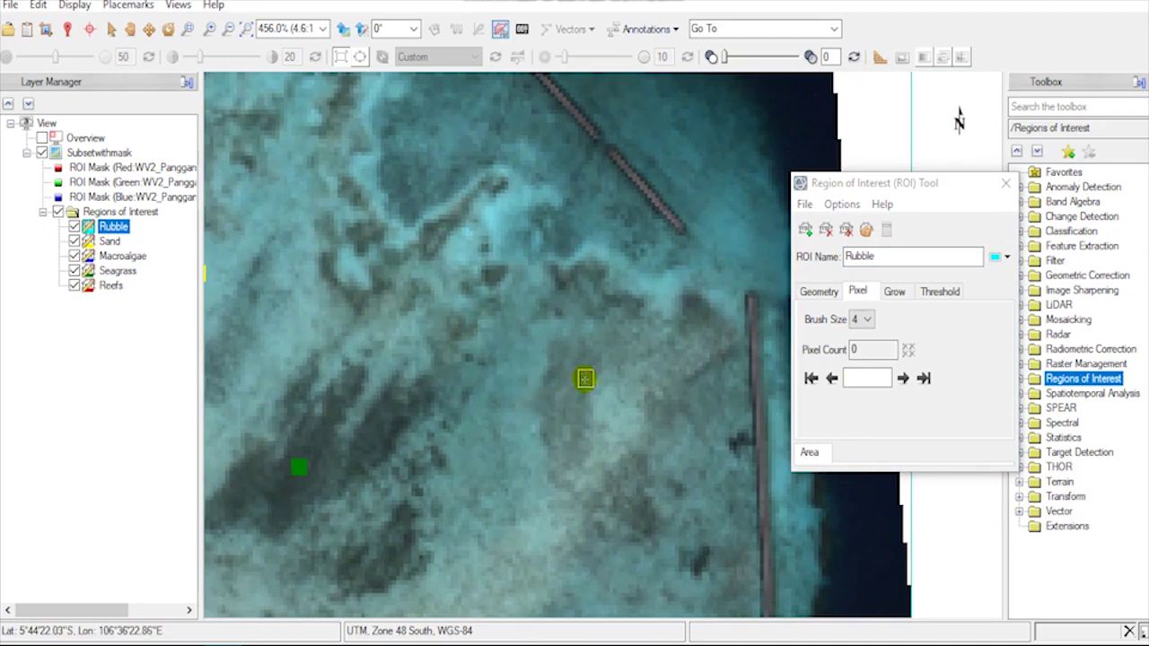
left_click(585, 378)
Step: Zoom back out to show the whole atoll, with Rubble at 96 pixels
scroll(517, 307, "down", 2)
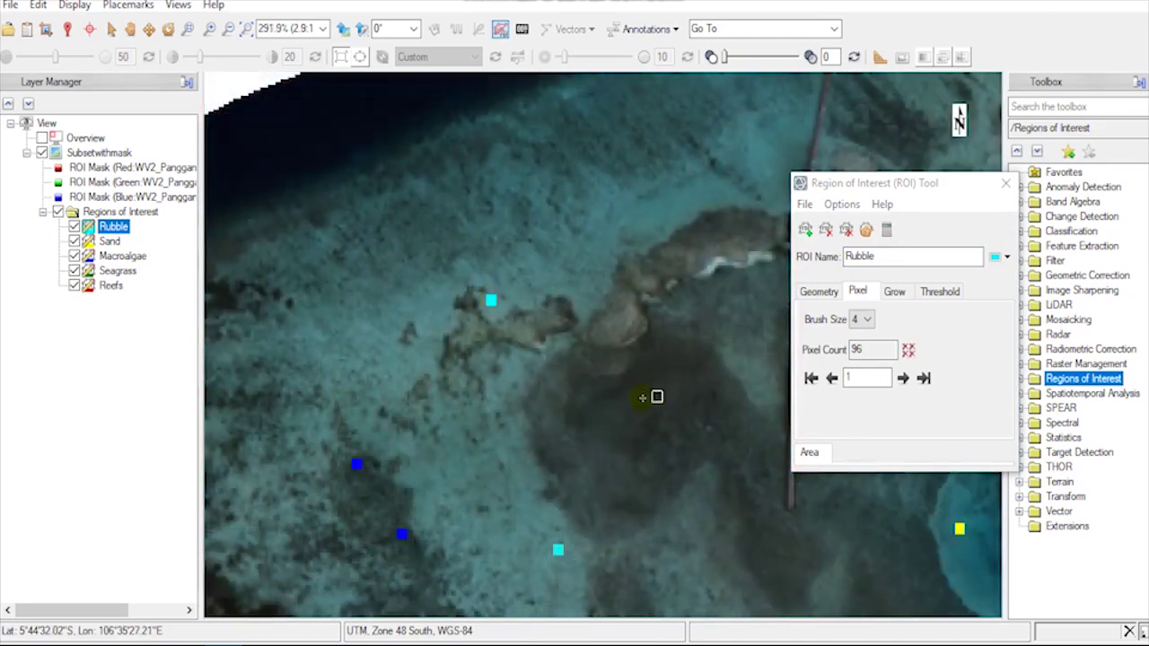
left_click_drag(643, 397, 495, 392)
scroll(503, 395, "down", 3)
left_click_drag(623, 392, 341, 269)
scroll(521, 393, "down", 2)
left_click_drag(790, 395, 520, 393)
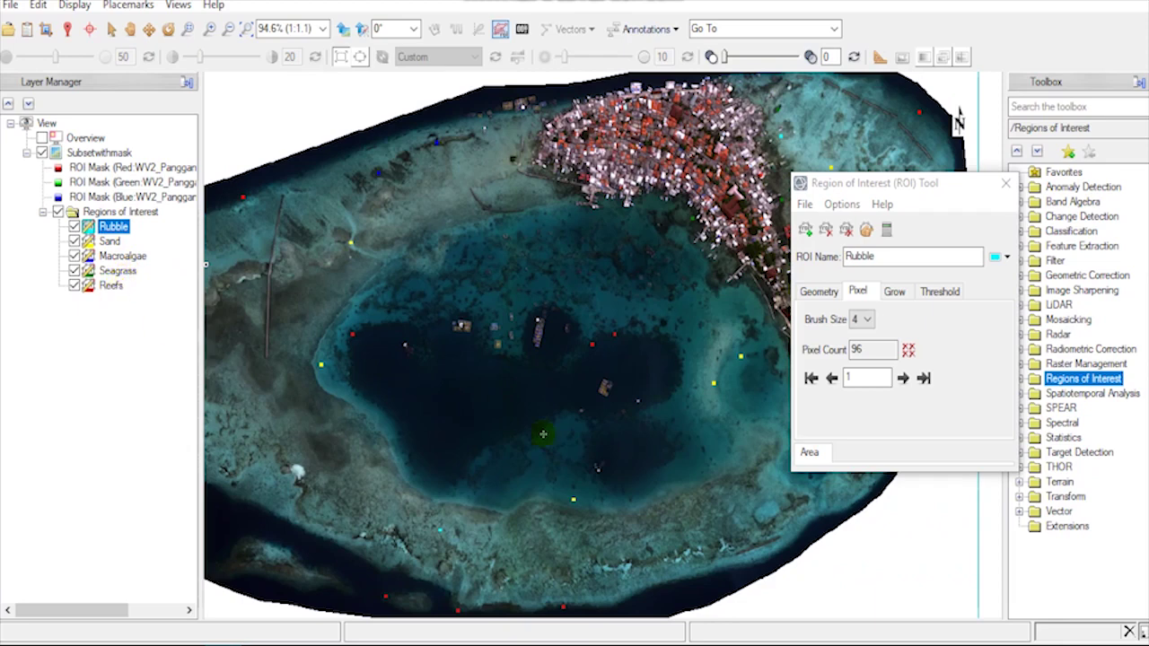
scroll(543, 434, "down", 1)
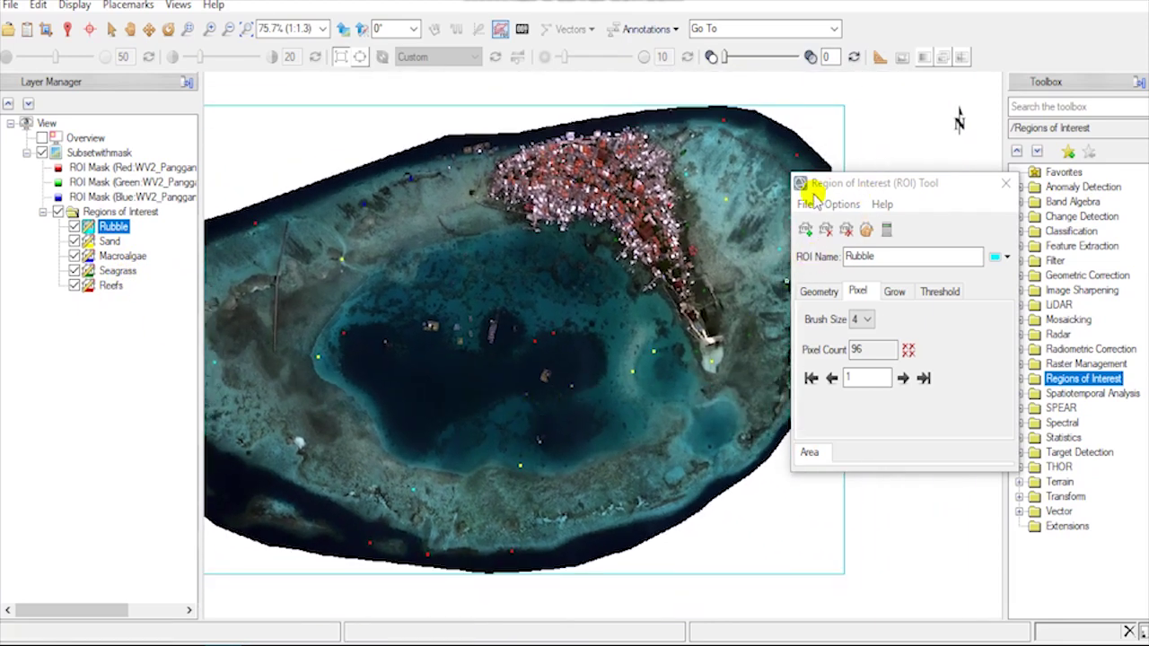
left_click(805, 204)
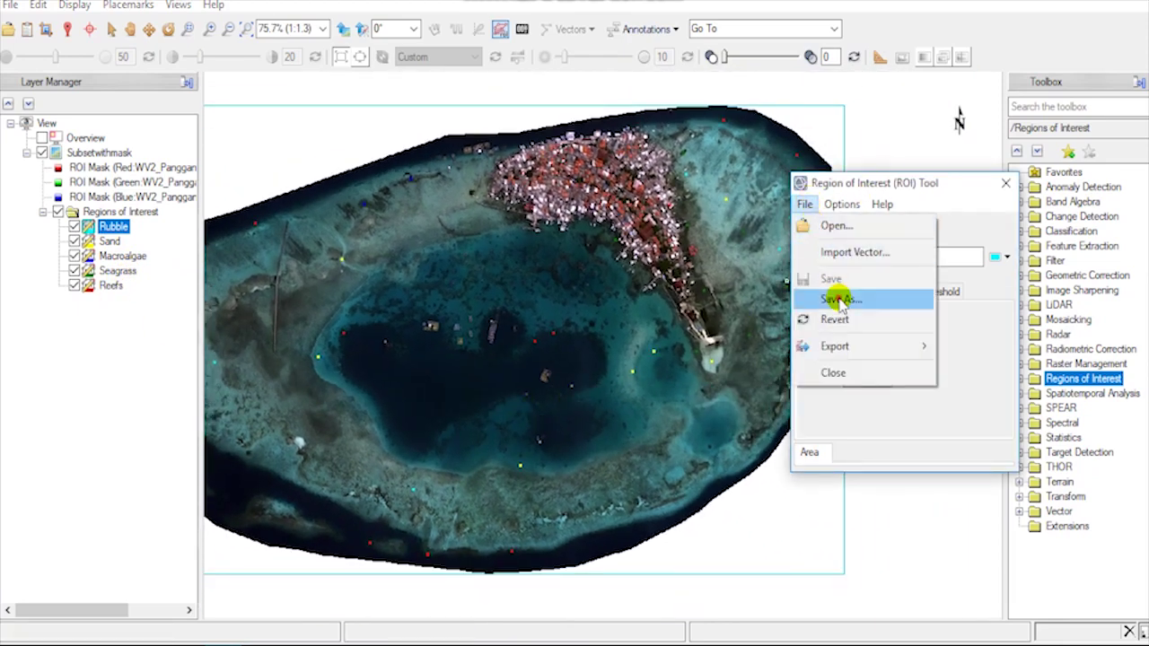
Step: Save Reefs, Seagrass, Macroalgae, Sand and Rubble to ROI_Output.xml in the New folder
left_click(837, 297)
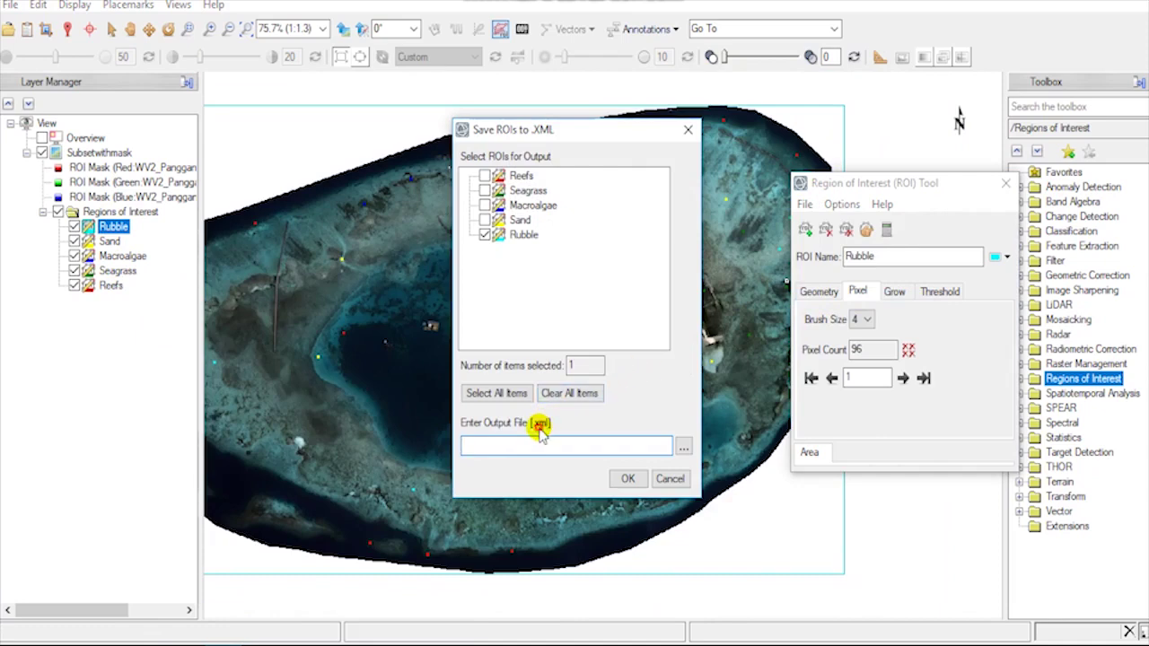
left_click(485, 220)
left_click(485, 190)
left_click(485, 176)
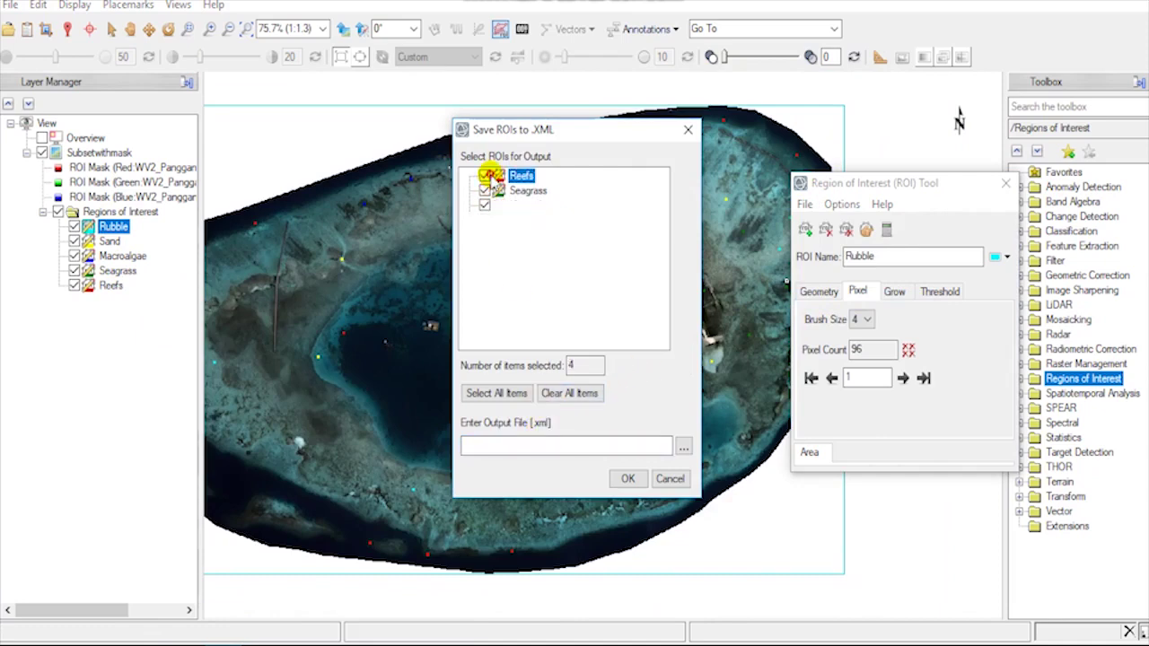
left_click(683, 447)
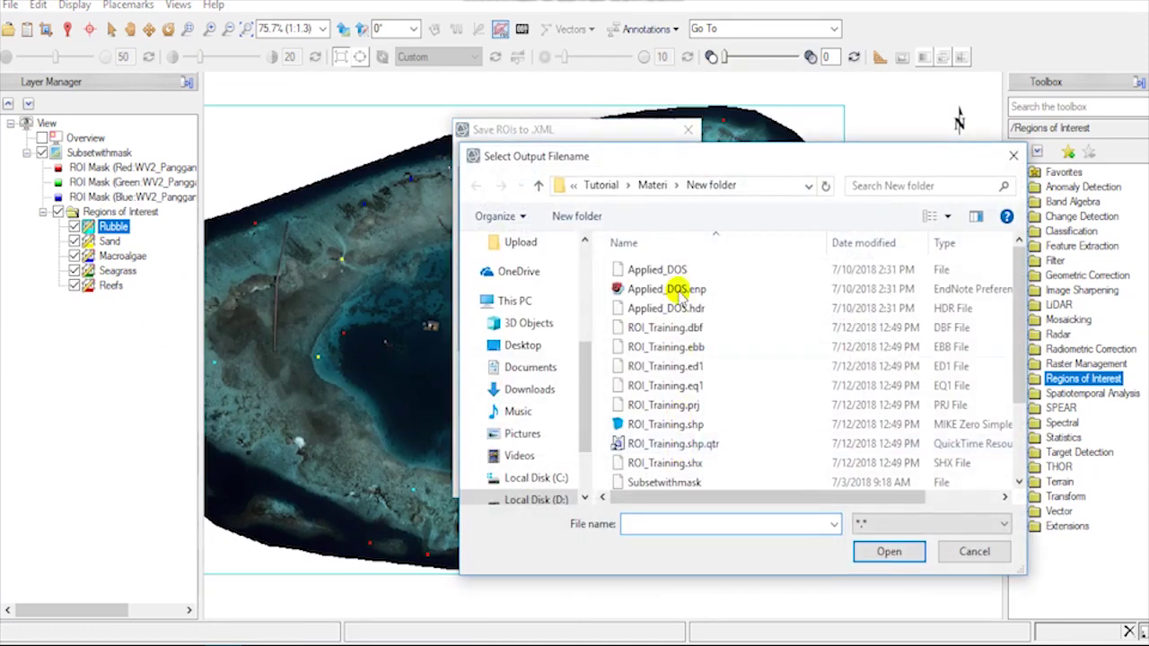
left_click(653, 185)
double_click(654, 270)
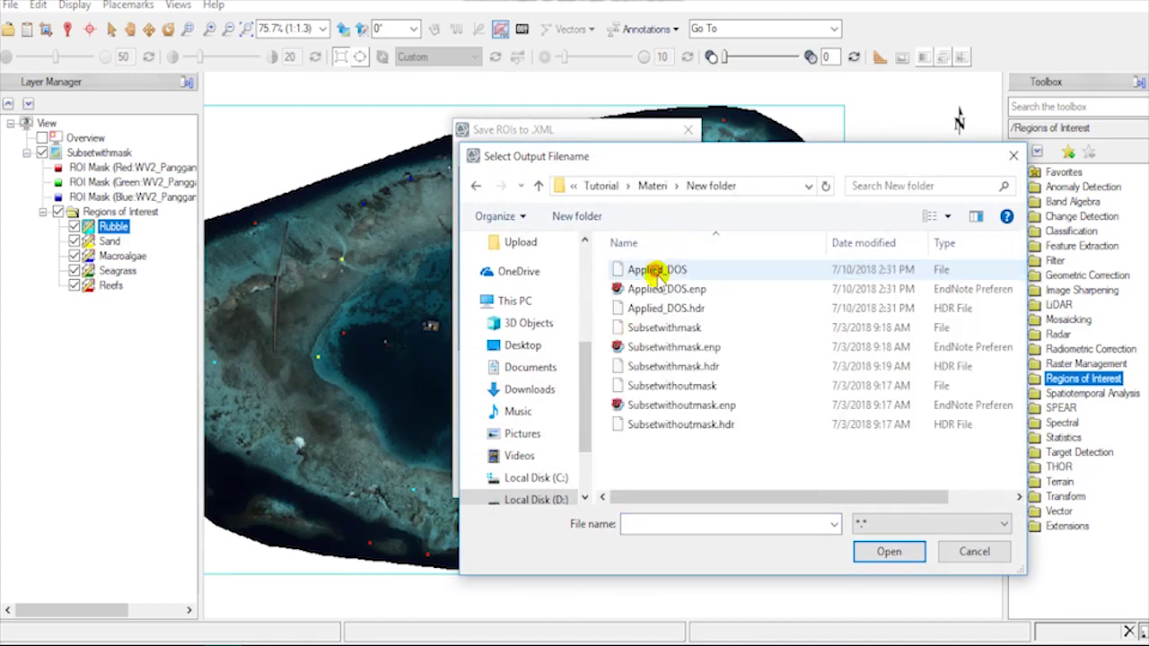
left_click(686, 527)
type("ROI_Output")
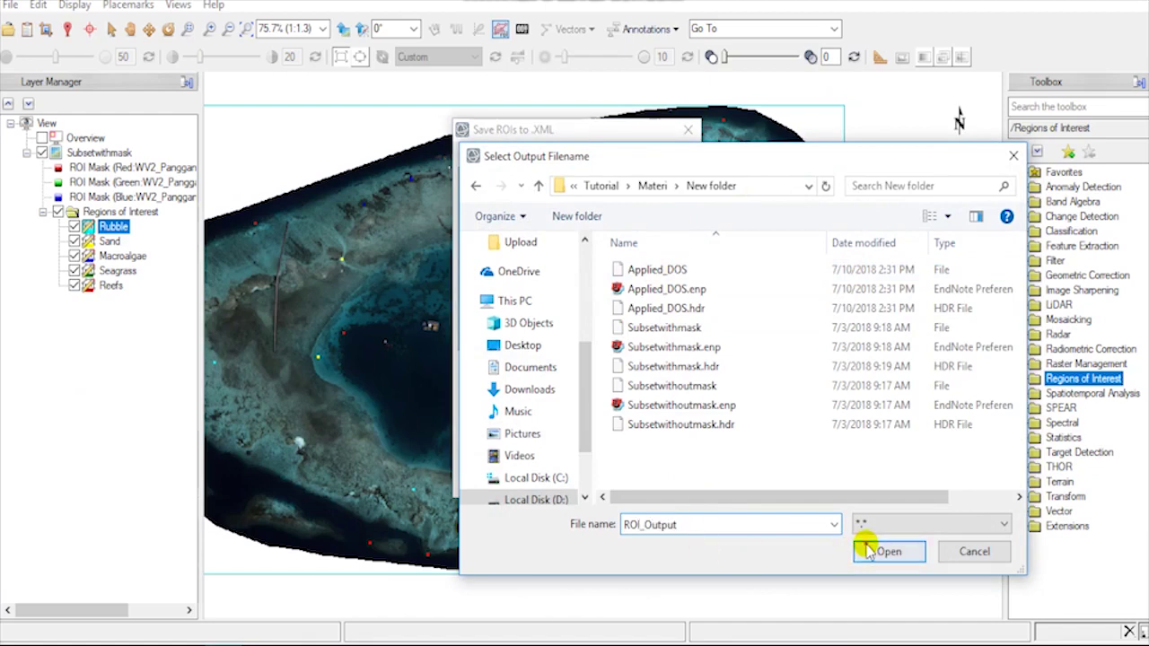
left_click(866, 548)
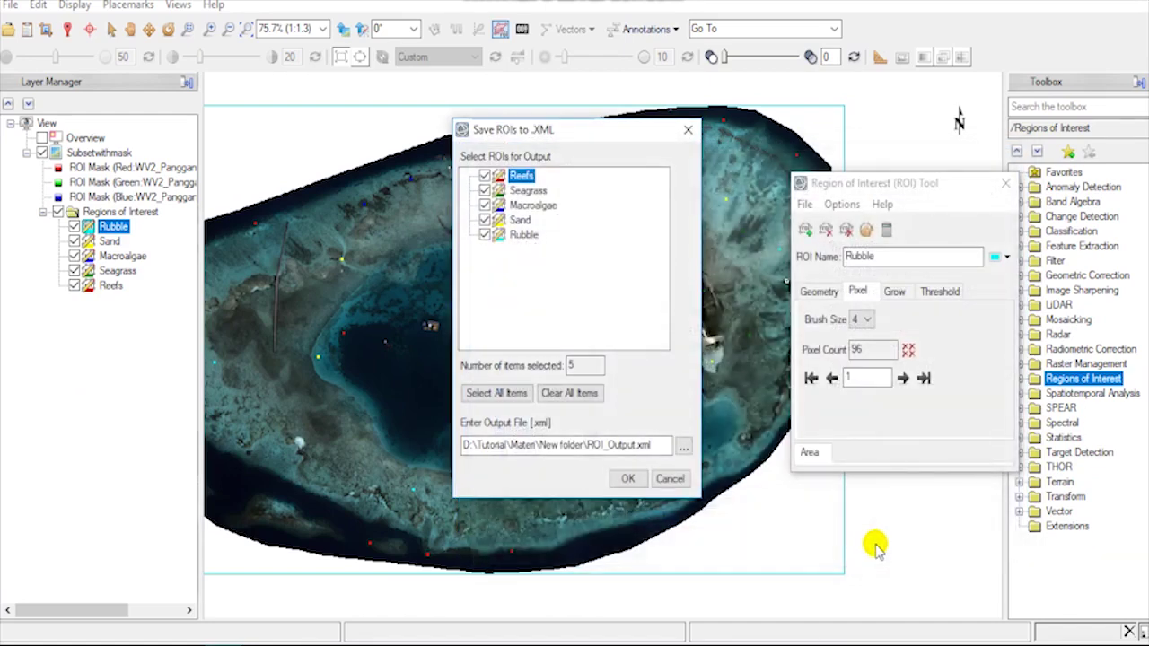
left_click(626, 479)
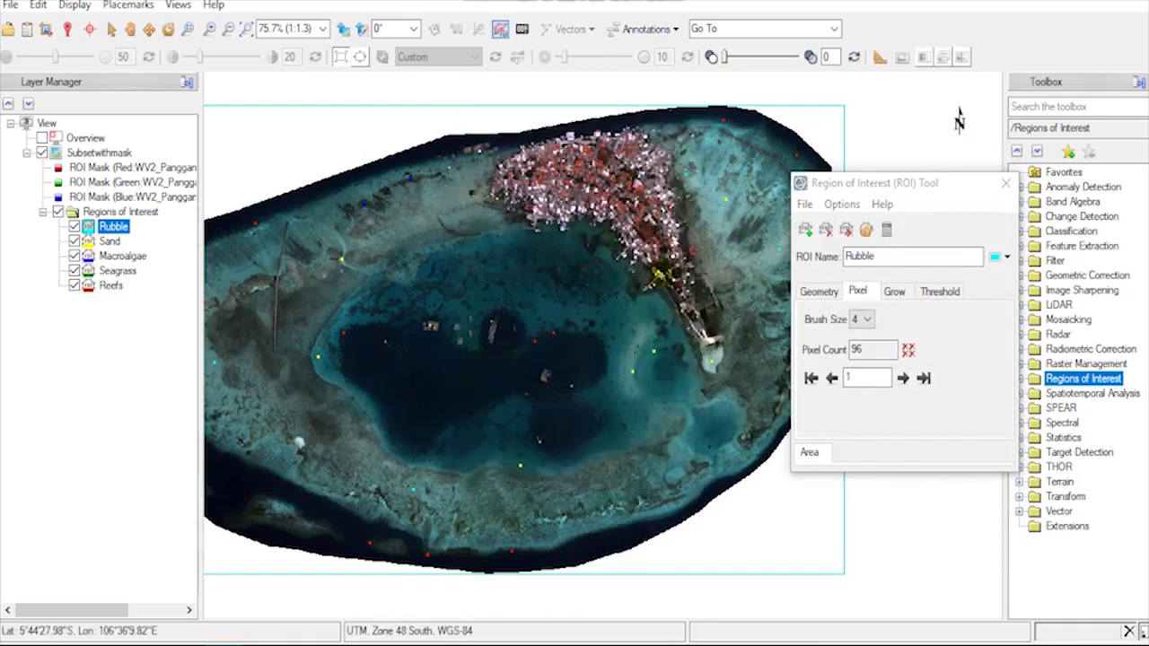
left_click(805, 204)
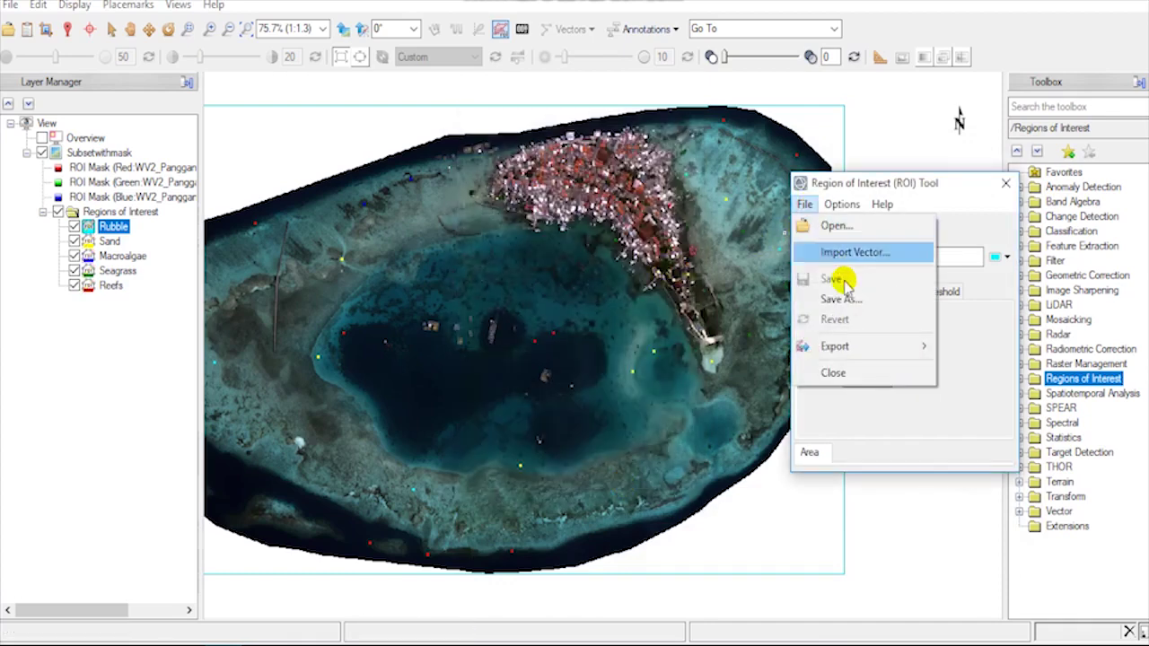
mouse_move(834, 347)
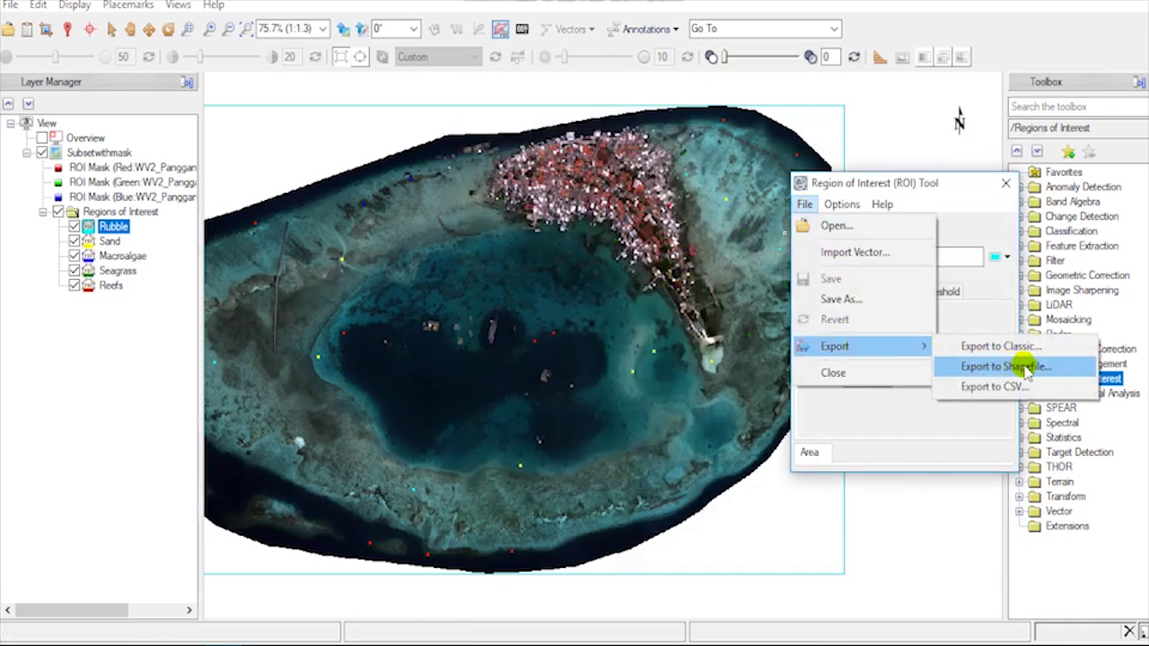
Step: Export all five ROIs as polygons to the ROI_Training shapefile in the New folder
left_click(1038, 370)
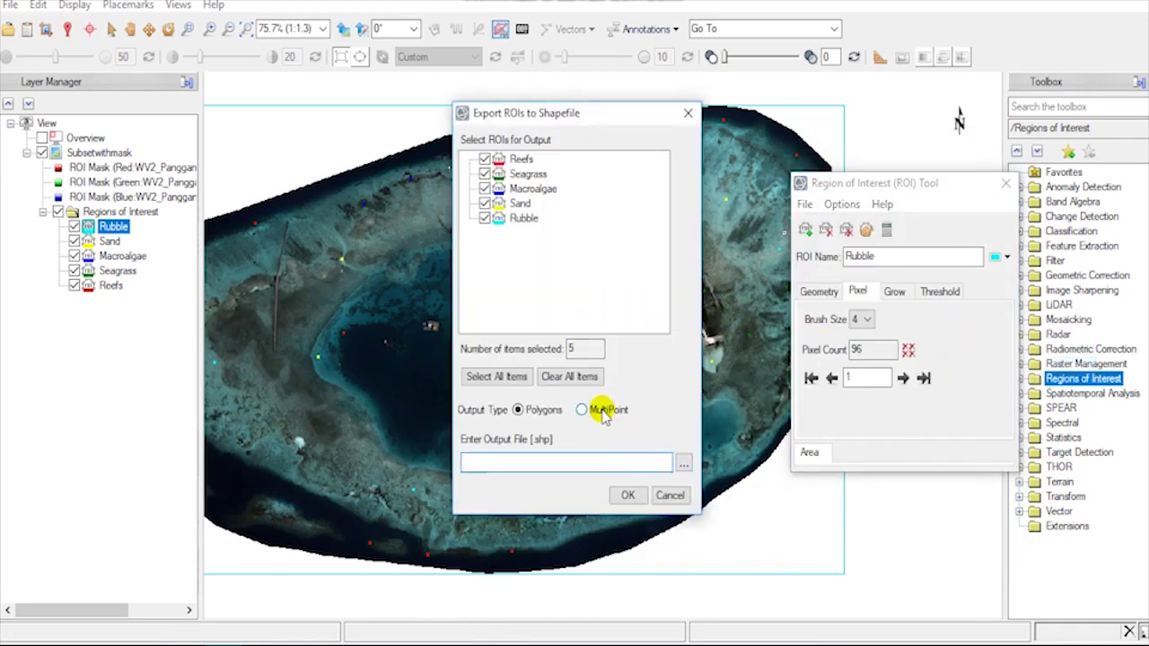
left_click(683, 463)
type("ROI")
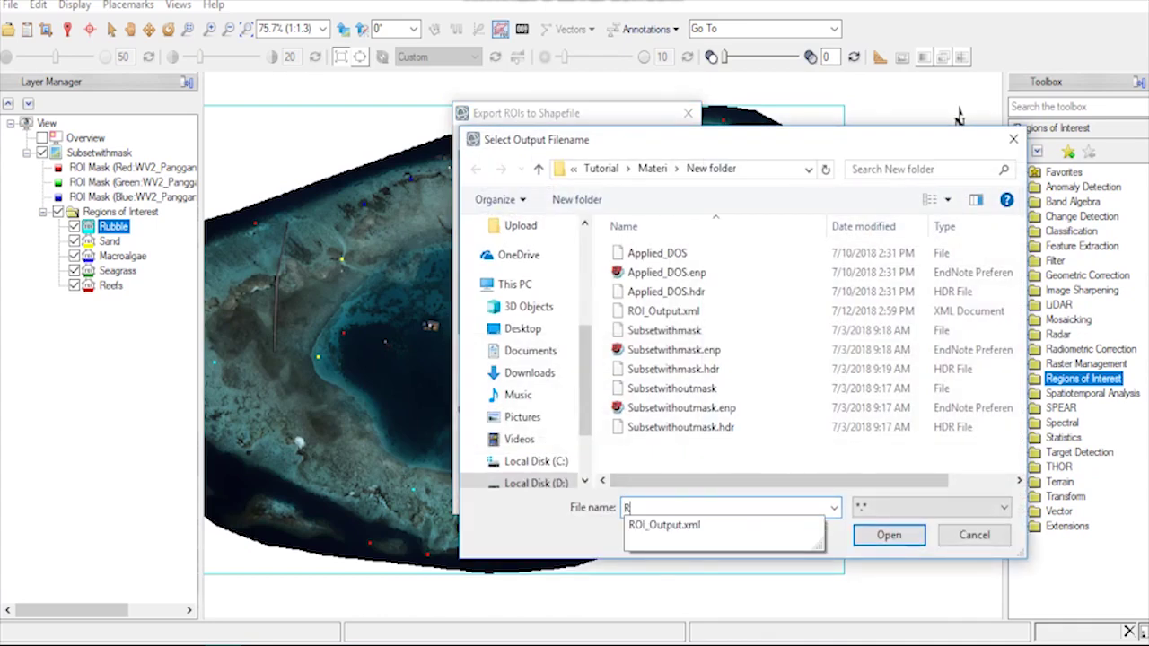
type("_Tra")
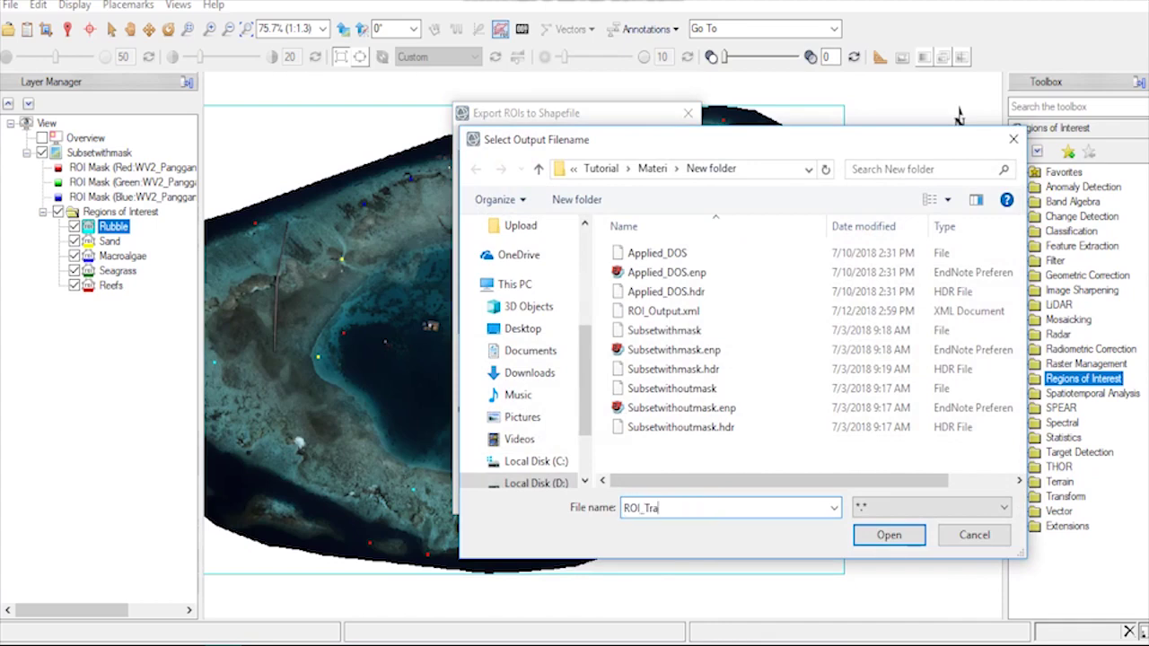
type("ining")
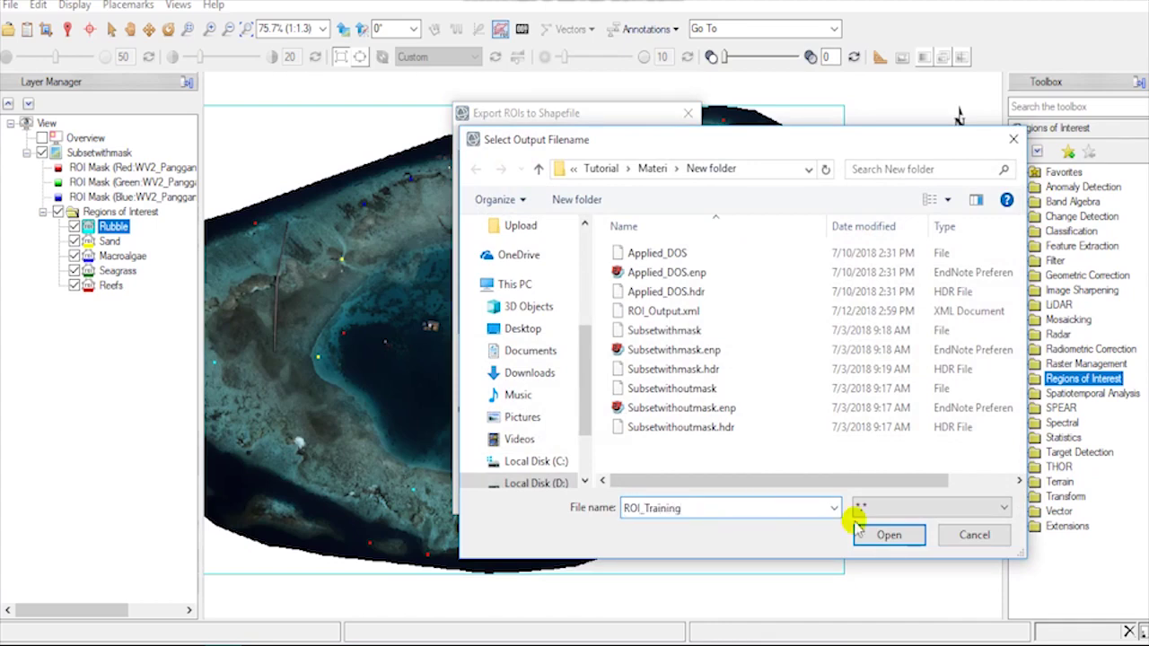
left_click(889, 536)
left_click(624, 496)
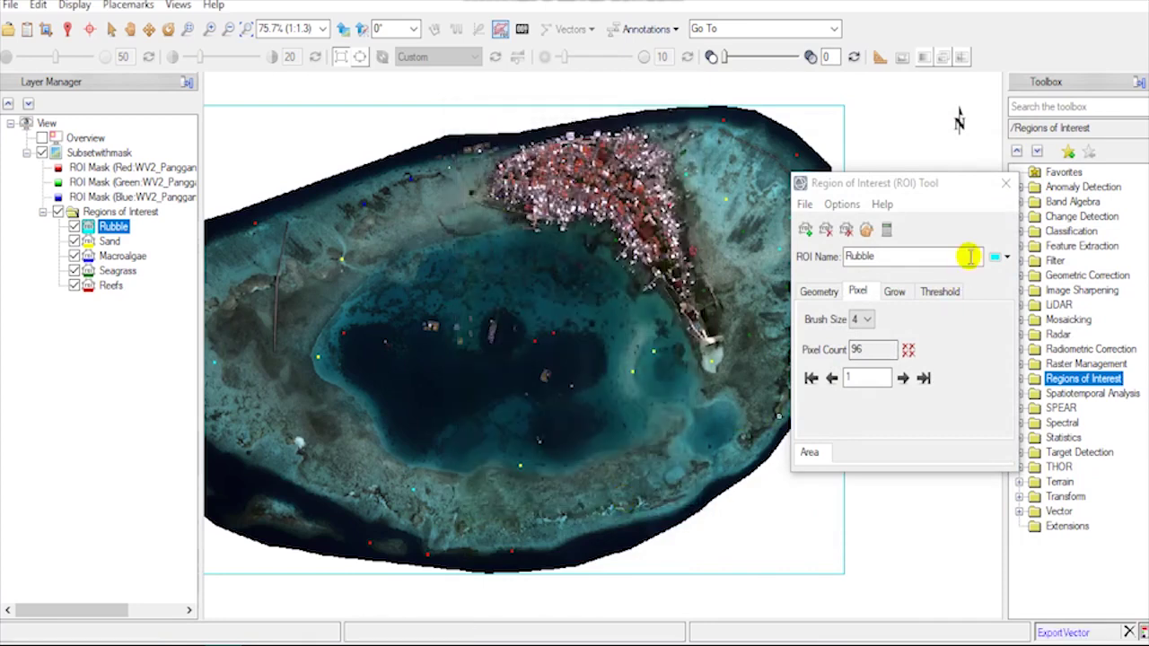
left_click_drag(944, 188, 869, 215)
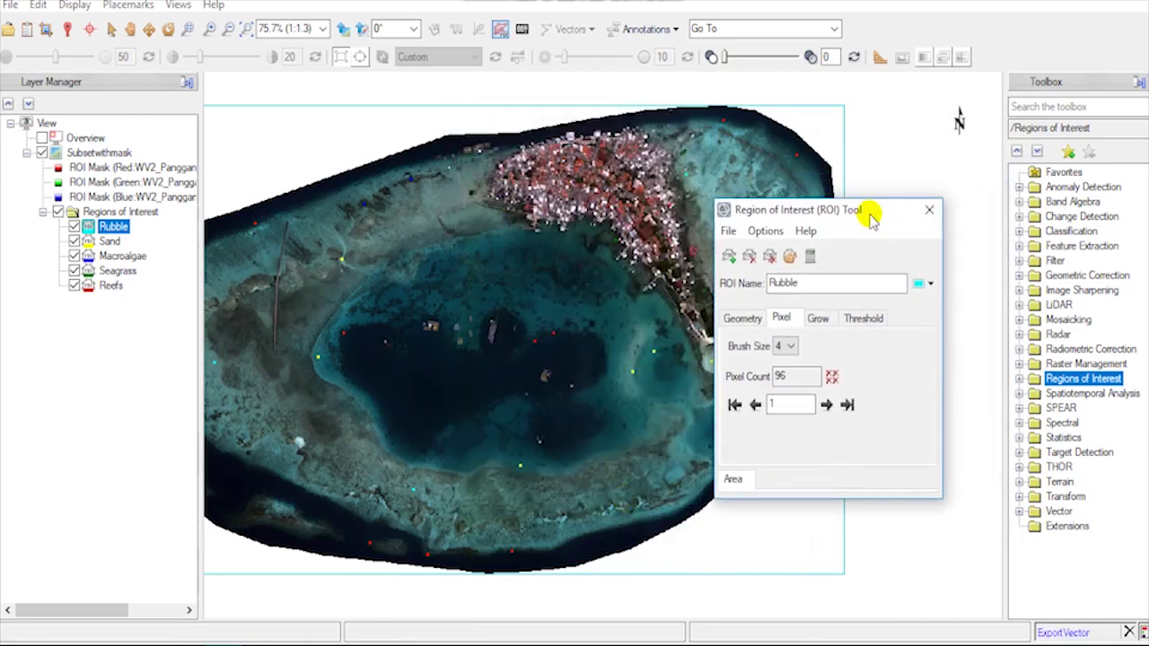